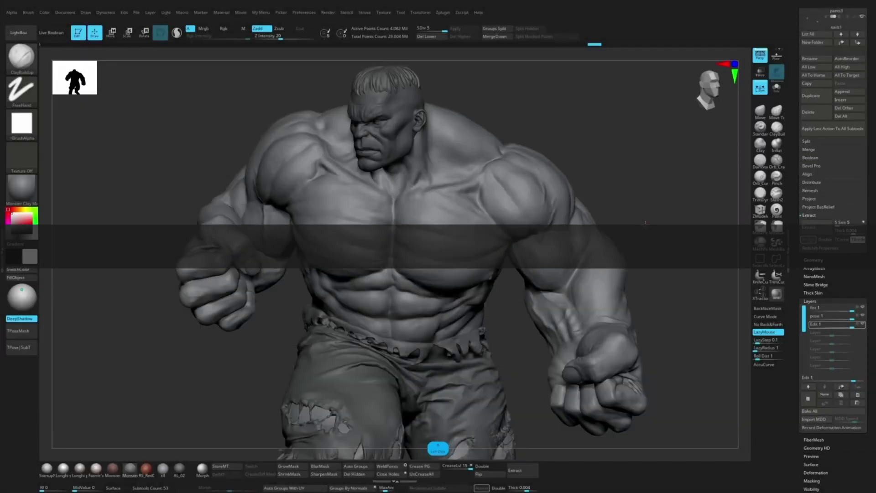
Step: Examine the posed figure and locate the body subtool's layers
{"action": "left_click_drag", "start_coordinate": [634, 230], "coordinate": [627, 251]}
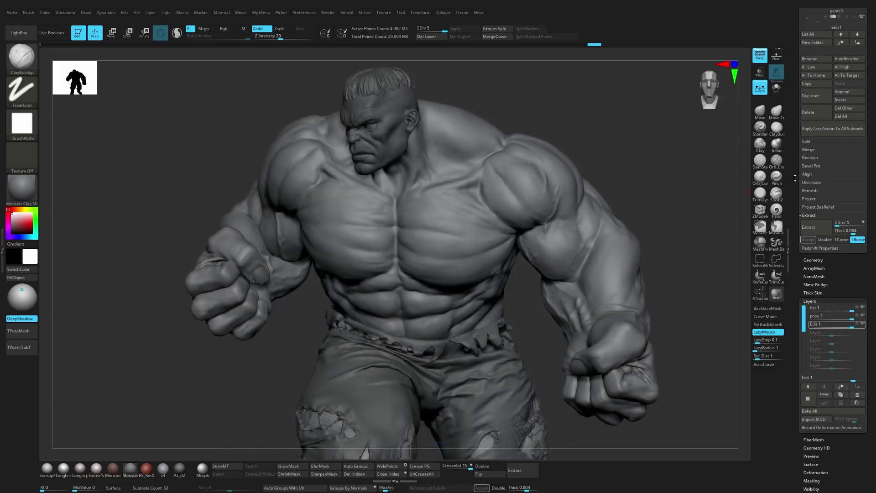
{"action": "left_click_drag", "start_coordinate": [795, 178], "coordinate": [792, 275]}
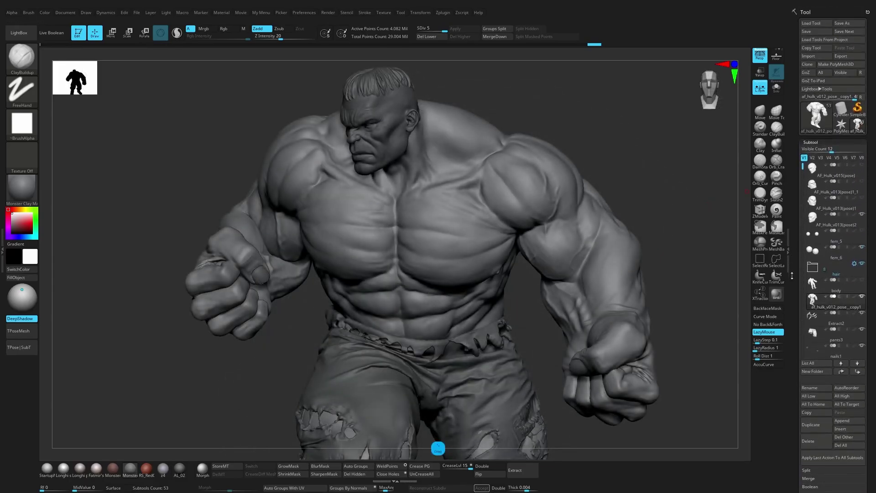
{"action": "left_click_drag", "start_coordinate": [799, 185], "coordinate": [800, 87]}
{"action": "left_click_drag", "start_coordinate": [825, 218], "coordinate": [827, 177]}
{"action": "left_click", "coordinate": [825, 204]}
{"action": "left_click", "coordinate": [826, 204]}
{"action": "left_click_drag", "start_coordinate": [650, 234], "coordinate": [677, 234]}
{"action": "left_click_drag", "start_coordinate": [677, 235], "coordinate": [700, 247], "text": "alt"}
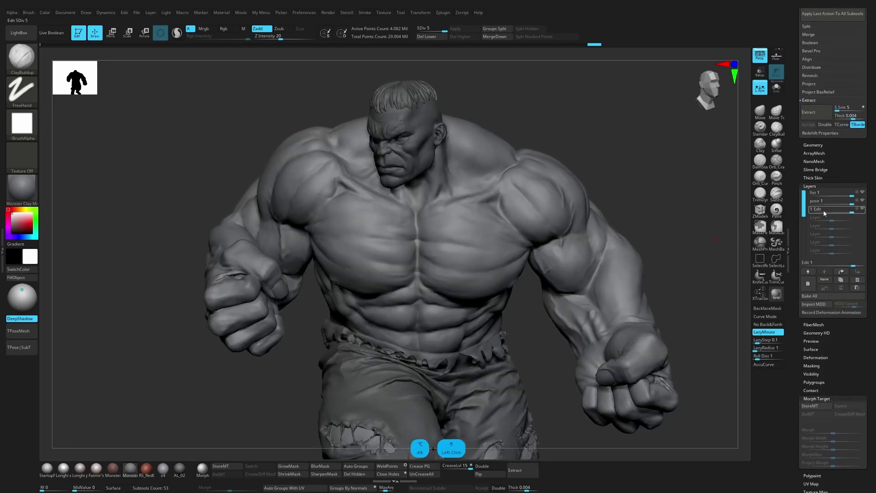
Step: Isolate the body and toggle its fist, pose and Edit layers on and off to compare their effect from front and back
{"action": "left_click", "coordinate": [863, 209]}
{"action": "left_click", "coordinate": [776, 88]}
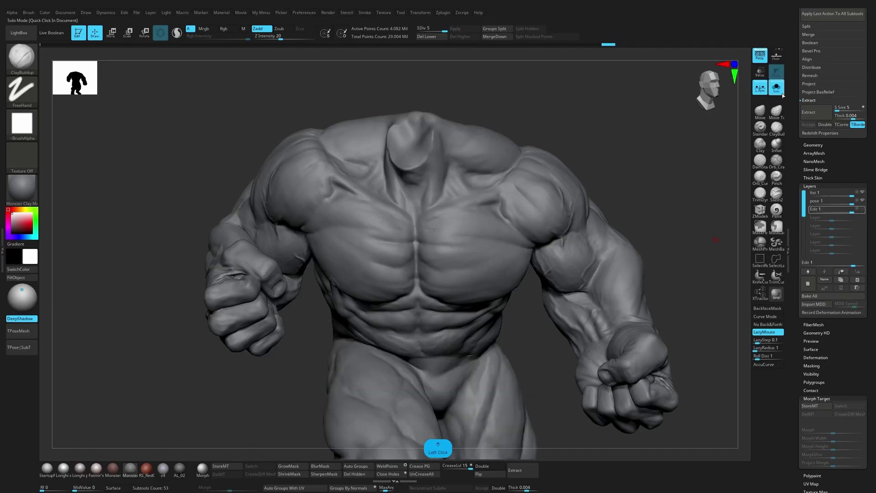
{"action": "left_click", "coordinate": [861, 201]}
{"action": "left_click", "coordinate": [862, 192]}
{"action": "left_click_drag", "start_coordinate": [693, 227], "coordinate": [630, 230]}
{"action": "left_click", "coordinate": [862, 194]}
{"action": "left_click", "coordinate": [862, 194]}
{"action": "left_click", "coordinate": [861, 195]}
{"action": "left_click", "coordinate": [862, 195]}
{"action": "left_click", "coordinate": [862, 194]}
{"action": "left_click", "coordinate": [862, 201]}
{"action": "left_click_drag", "start_coordinate": [865, 211], "coordinate": [843, 211]}
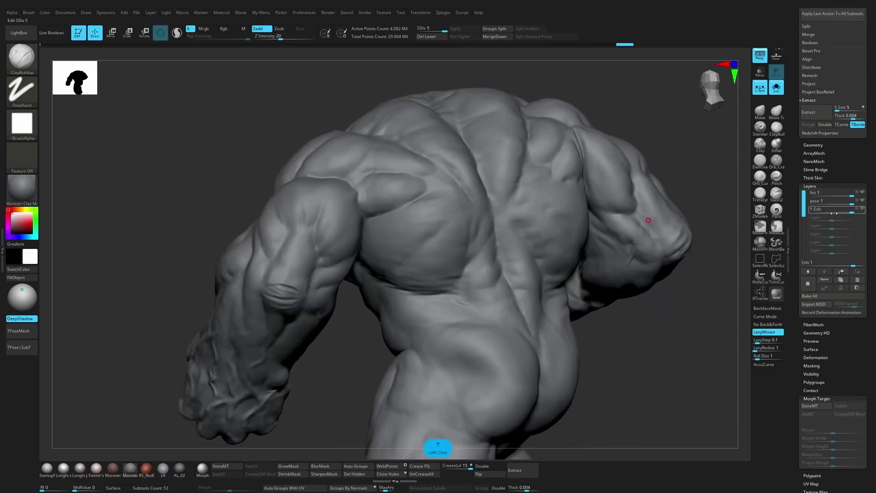
{"action": "left_click_drag", "start_coordinate": [693, 279], "coordinate": [722, 246]}
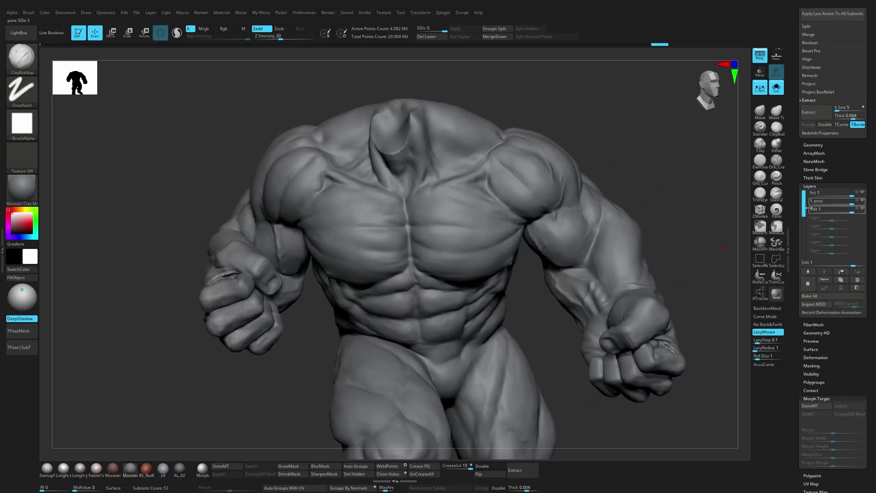
Step: Leave the isolated view, bake all of the body's layers and add a new layer
{"action": "left_click", "coordinate": [777, 88]}
{"action": "left_click", "coordinate": [810, 296]}
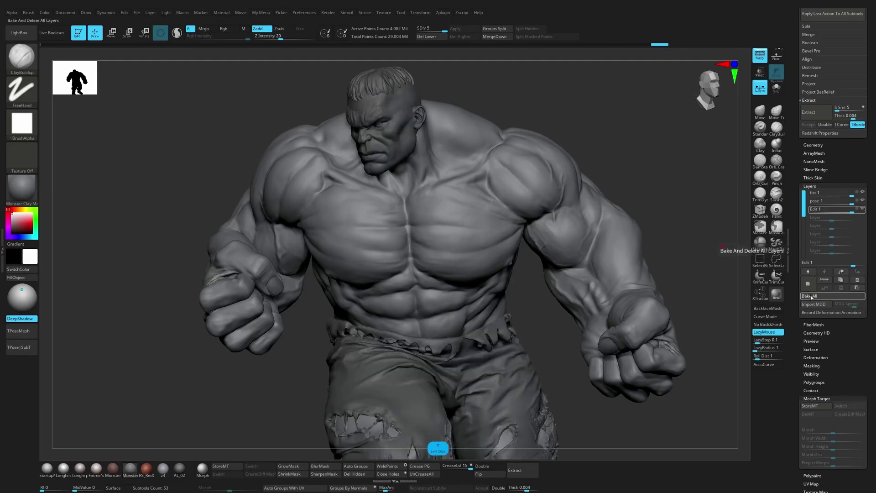
{"action": "key", "text": "s"}
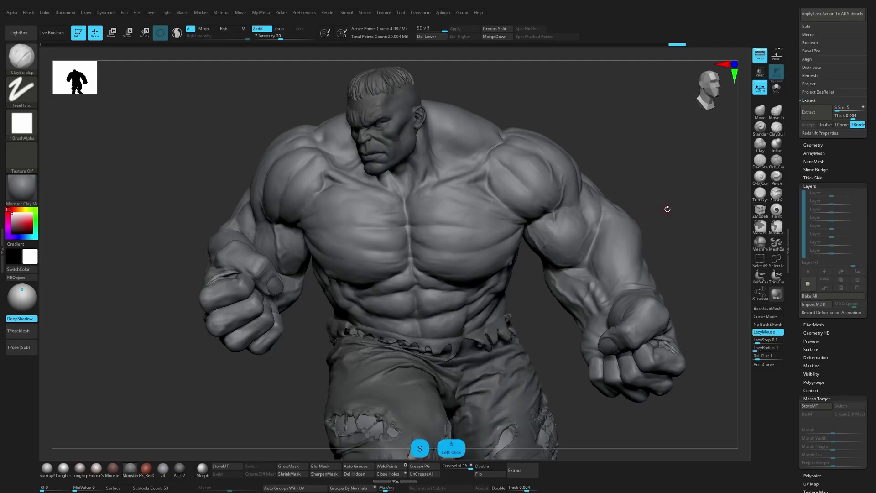
{"action": "left_click", "coordinate": [807, 283]}
{"action": "left_click_drag", "start_coordinate": [642, 204], "coordinate": [632, 197]}
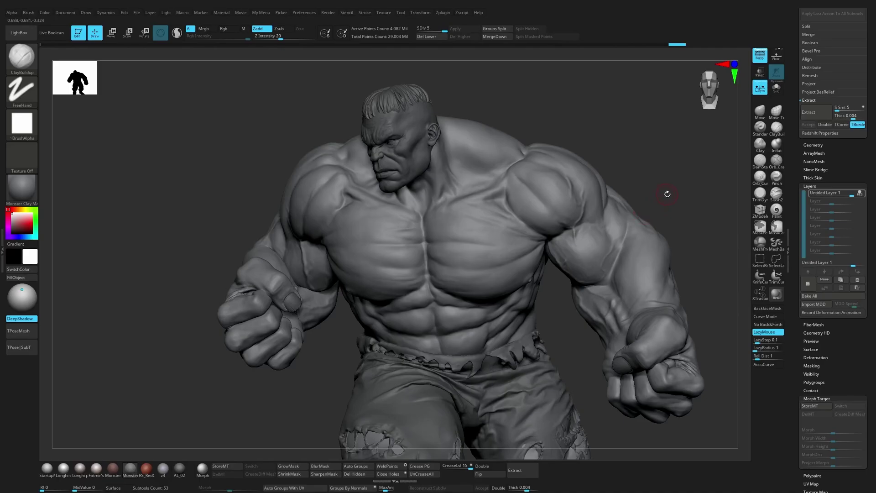
Step: Choose the DamStandard brush and set its Z Intensity to 12
{"action": "mouse_move", "coordinate": [667, 194]}
{"action": "left_mouse_down"}
{"action": "mouse_move", "coordinate": [669, 182]}
{"action": "mouse_move", "coordinate": [637, 186]}
{"action": "mouse_move", "coordinate": [674, 169]}
{"action": "left_mouse_up"}
{"action": "key", "text": "1"}
{"action": "key", "text": "space"}
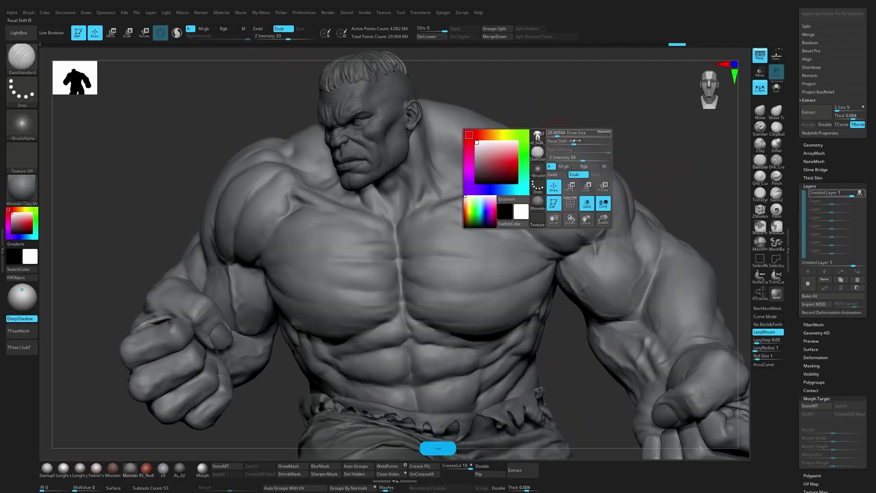
{"action": "left_click_drag", "start_coordinate": [582, 158], "coordinate": [572, 158]}
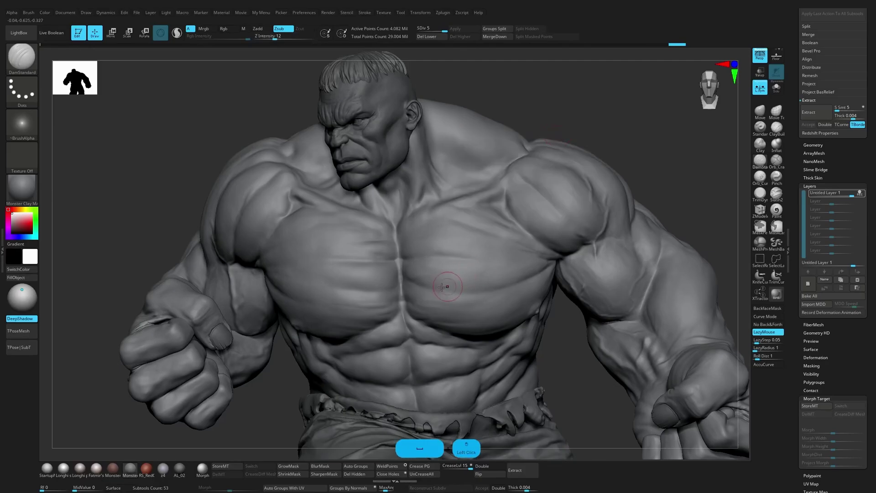
{"action": "left_click_drag", "start_coordinate": [446, 284], "coordinate": [484, 287]}
{"action": "key", "text": "ctrl+z"}
{"action": "key", "text": "ctrl+z"}
{"action": "mouse_move", "coordinate": [405, 289]}
{"action": "left_mouse_down"}
{"action": "mouse_move", "coordinate": [488, 291]}
{"action": "mouse_move", "coordinate": [542, 264]}
{"action": "left_mouse_up"}
{"action": "key", "text": "ctrl+z"}
{"action": "key", "text": "ctrl+z"}
{"action": "key", "text": "ctrl+z"}
Step: Carve subtle horizontal muscle striations across the figure's left pectoral with the DamStandard brush
{"action": "left_click_drag", "start_coordinate": [405, 261], "coordinate": [459, 257]}
{"action": "left_click_drag", "start_coordinate": [443, 259], "coordinate": [448, 260]}
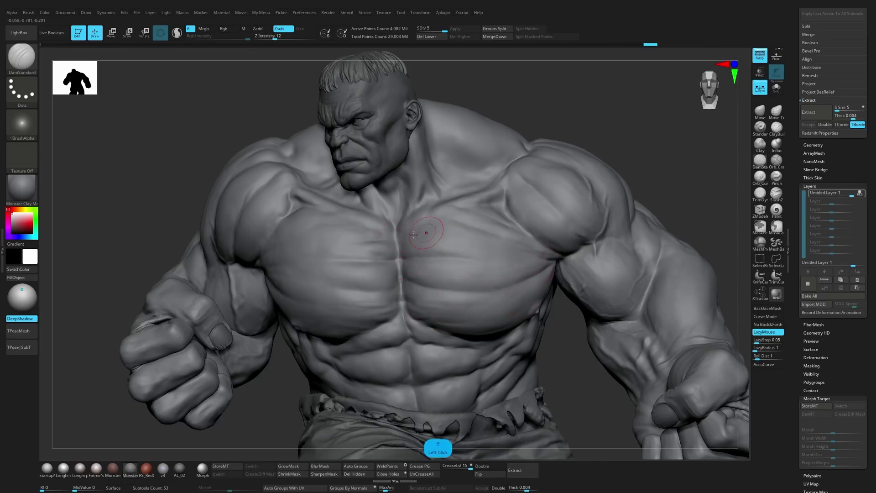
Step: Sculpt raised veins on the figure's left biceps with the Standard brush at Z Intensity 25 and smooth them
{"action": "mouse_move", "coordinate": [672, 171]}
{"action": "left_mouse_down", "text": "alt"}
{"action": "mouse_move", "coordinate": [591, 169]}
{"action": "mouse_move", "coordinate": [587, 178]}
{"action": "left_mouse_up", "text": "alt"}
{"action": "key", "text": "1"}
{"action": "key", "text": "s"}
{"action": "left_click", "coordinate": [529, 265]}
{"action": "key", "text": "s"}
{"action": "left_click", "coordinate": [527, 264]}
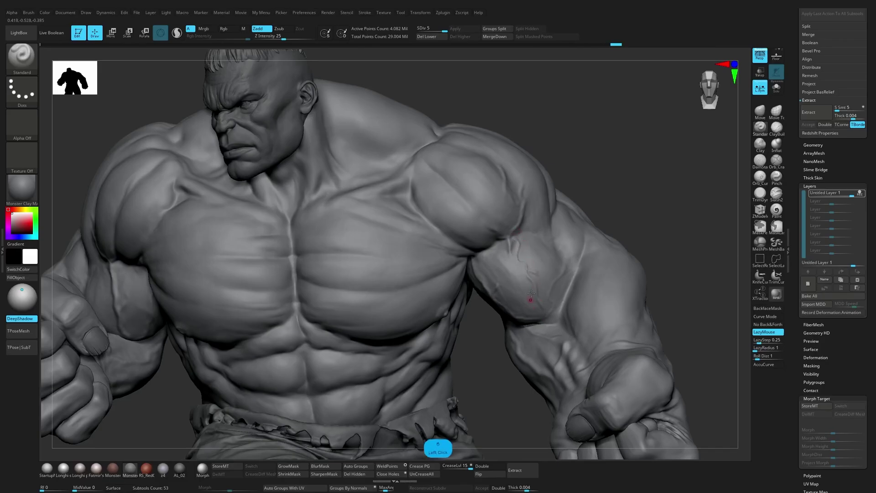
{"action": "mouse_move", "coordinate": [536, 275]}
{"action": "left_mouse_down", "text": "shift"}
{"action": "mouse_move", "coordinate": [527, 252]}
{"action": "mouse_move", "coordinate": [529, 279]}
{"action": "mouse_move", "coordinate": [524, 258]}
{"action": "left_mouse_up", "text": "shift"}
Step: Stop recording on the new layer and test its intensity at about 0.8, restoring it to 1
{"action": "mouse_move", "coordinate": [618, 217]}
{"action": "left_mouse_down", "text": "alt"}
{"action": "mouse_move", "coordinate": [600, 210]}
{"action": "mouse_move", "coordinate": [616, 209]}
{"action": "mouse_move", "coordinate": [622, 220]}
{"action": "mouse_move", "coordinate": [679, 189]}
{"action": "left_mouse_up", "text": "alt"}
{"action": "key", "text": "s"}
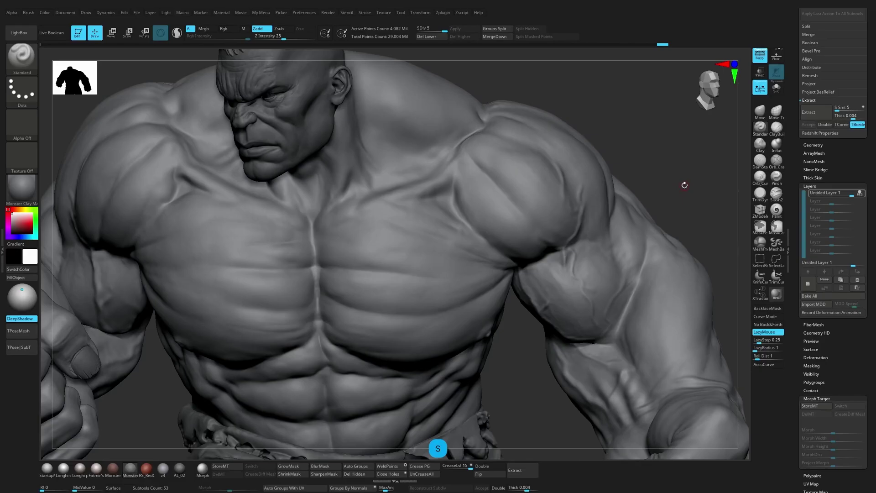
{"action": "left_click", "coordinate": [861, 195]}
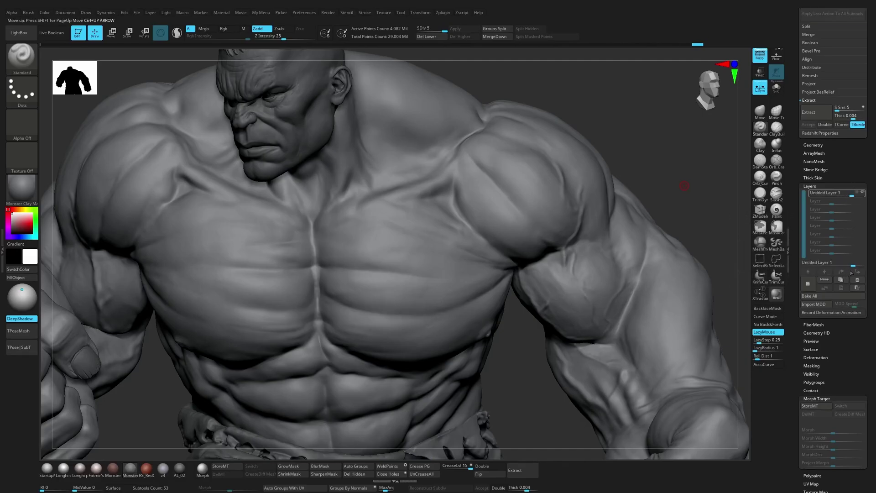
{"action": "left_click_drag", "start_coordinate": [852, 266], "coordinate": [848, 266]}
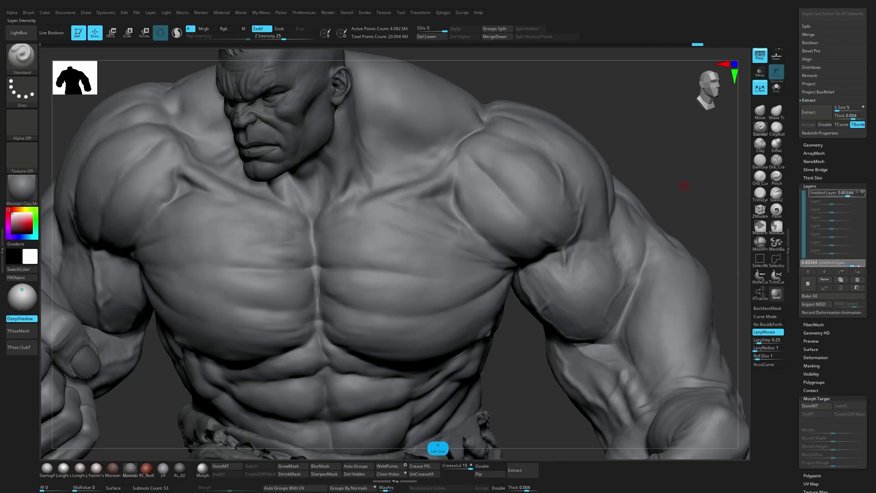
{"action": "left_click_drag", "start_coordinate": [864, 266], "coordinate": [845, 267]}
{"action": "left_click_drag", "start_coordinate": [684, 215], "coordinate": [689, 213]}
{"action": "key", "text": "alt"}
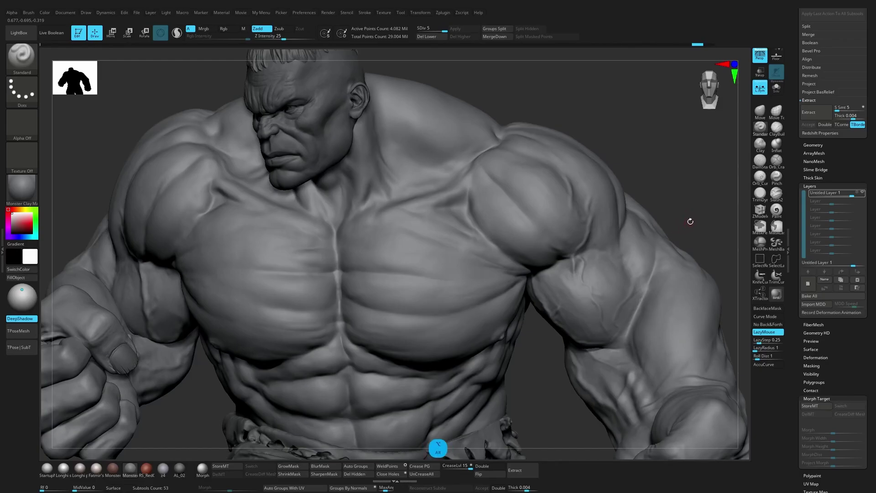
{"action": "left_click_drag", "start_coordinate": [694, 221], "coordinate": [686, 227]}
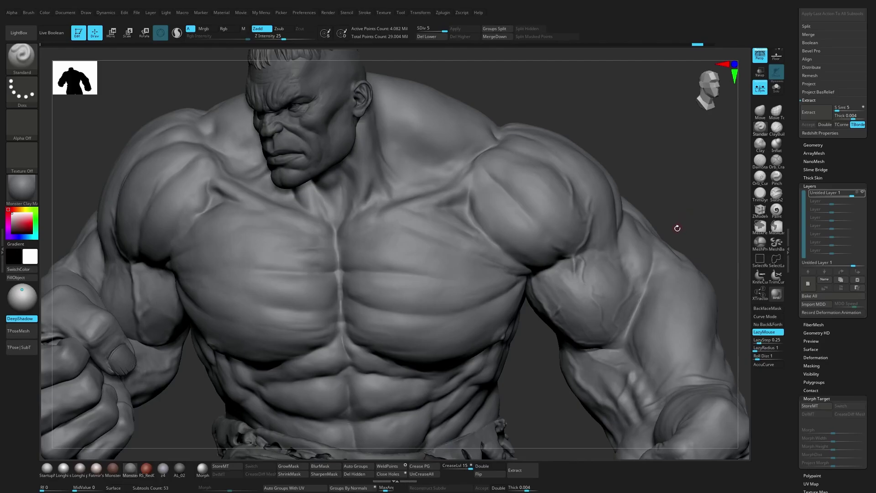
Step: Resume recording on the layer, build up muscle fibres on the left pectoral with ClayBuildup and smooth them
{"action": "left_click_drag", "start_coordinate": [686, 225], "coordinate": [687, 215]}
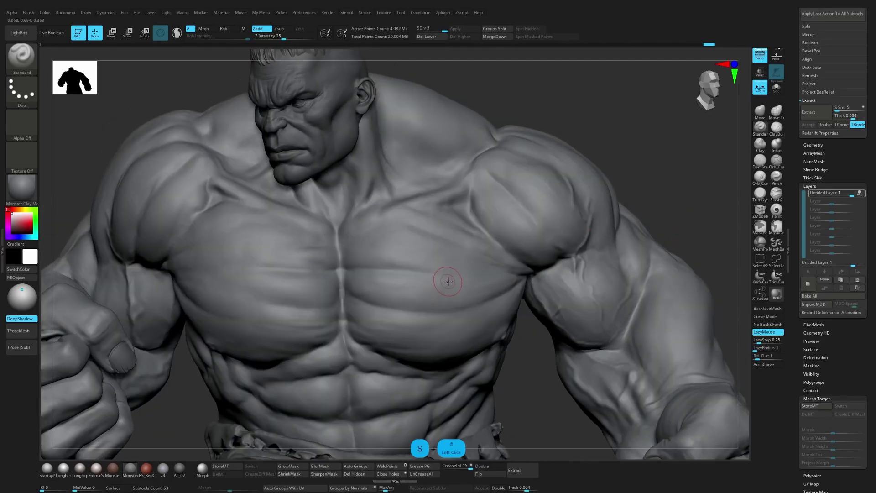
{"action": "key", "text": "2"}
{"action": "mouse_move", "coordinate": [405, 293]}
{"action": "left_mouse_down"}
{"action": "mouse_move", "coordinate": [431, 290]}
{"action": "mouse_move", "coordinate": [413, 304]}
{"action": "mouse_move", "coordinate": [480, 282]}
{"action": "mouse_move", "coordinate": [406, 298]}
{"action": "mouse_move", "coordinate": [367, 290]}
{"action": "mouse_move", "coordinate": [469, 300]}
{"action": "left_mouse_up"}
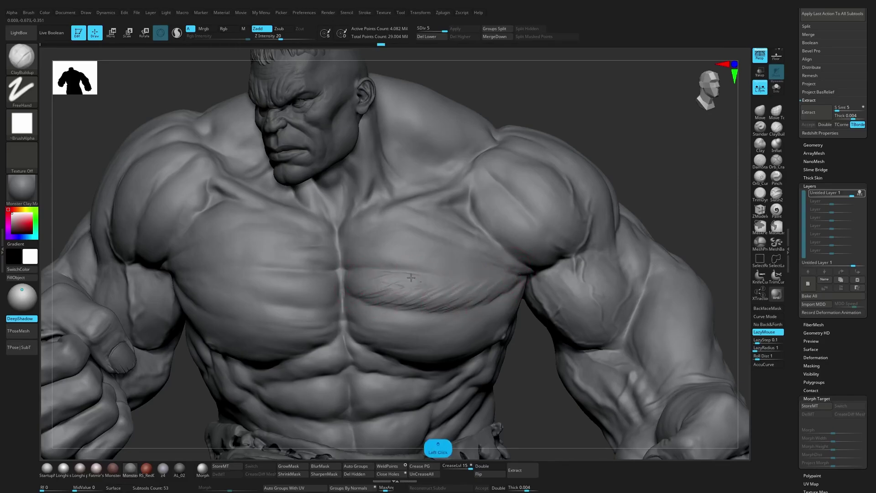
{"action": "mouse_move", "coordinate": [426, 282]}
{"action": "left_mouse_down", "text": "shift"}
{"action": "mouse_move", "coordinate": [355, 290]}
{"action": "mouse_move", "coordinate": [458, 293]}
{"action": "mouse_move", "coordinate": [402, 304]}
{"action": "left_mouse_up", "text": "shift"}
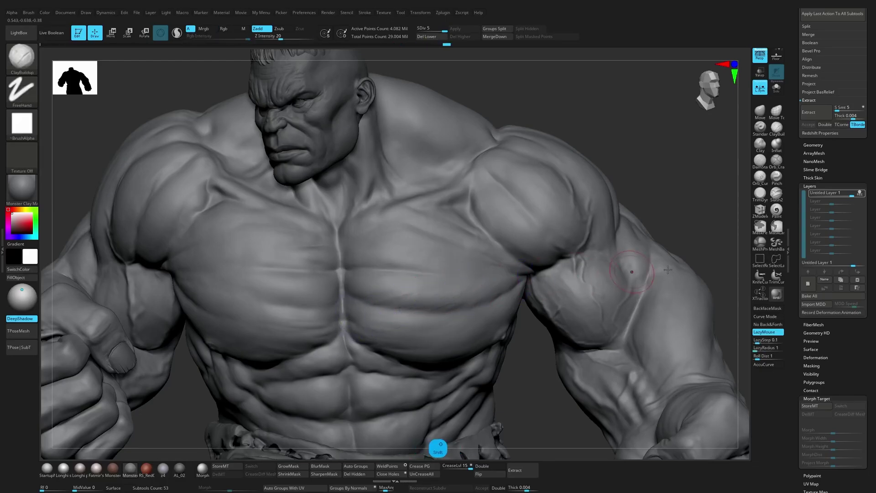
Step: Stop recording and preview the layer at an intensity of about 0.47, restoring it to 1
{"action": "left_click", "coordinate": [862, 193]}
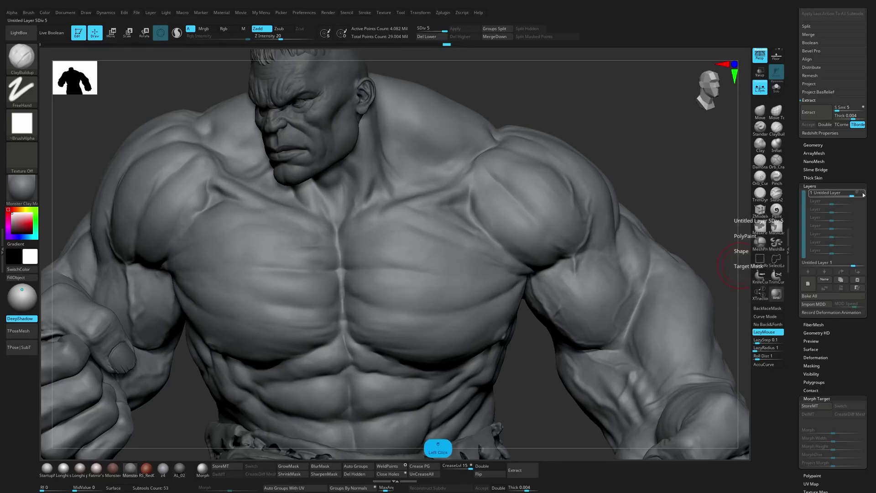
{"action": "mouse_move", "coordinate": [851, 195]}
{"action": "left_mouse_down"}
{"action": "mouse_move", "coordinate": [833, 197]}
{"action": "mouse_move", "coordinate": [842, 198]}
{"action": "left_mouse_up"}
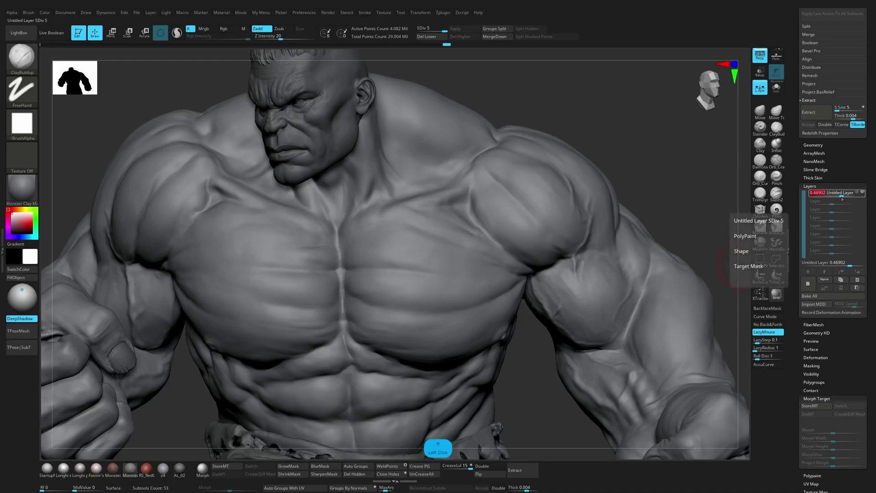
{"action": "mouse_move", "coordinate": [684, 177]}
{"action": "left_mouse_down"}
{"action": "mouse_move", "coordinate": [730, 181]}
{"action": "mouse_move", "coordinate": [690, 184]}
{"action": "left_mouse_up"}
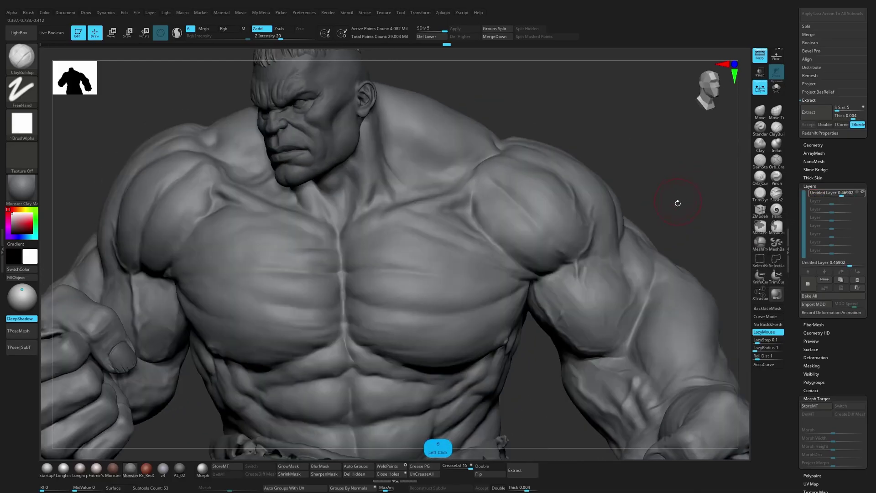
{"action": "scroll", "coordinate": [677, 202], "scroll_direction": "down", "scroll_amount": 5}
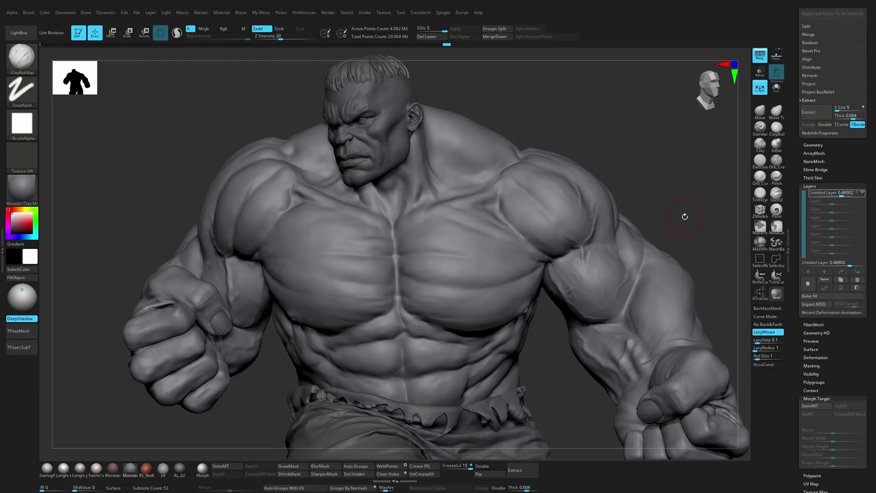
{"action": "left_click_drag", "start_coordinate": [868, 196], "coordinate": [861, 63]}
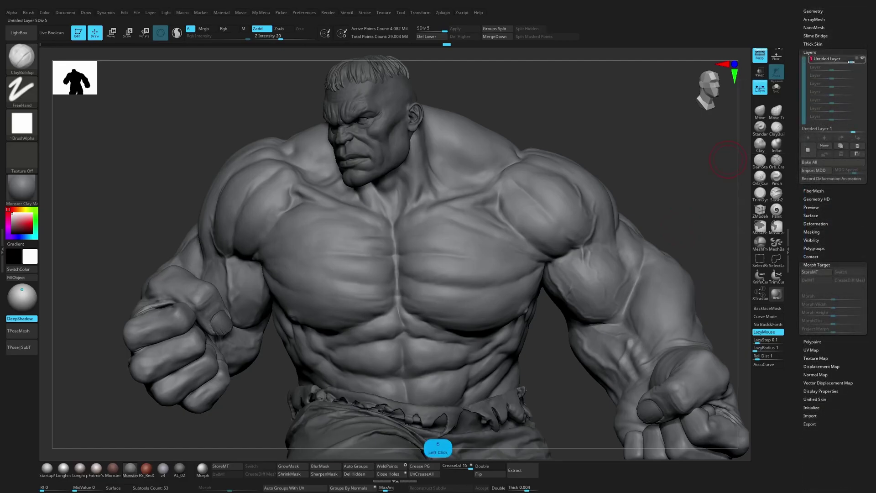
Step: Resume recording on the layer and carve crossing scratches into the left pectoral with the Orb_Curve brush
{"action": "left_click", "coordinate": [859, 60]}
{"action": "left_click_drag", "start_coordinate": [660, 169], "coordinate": [660, 174]}
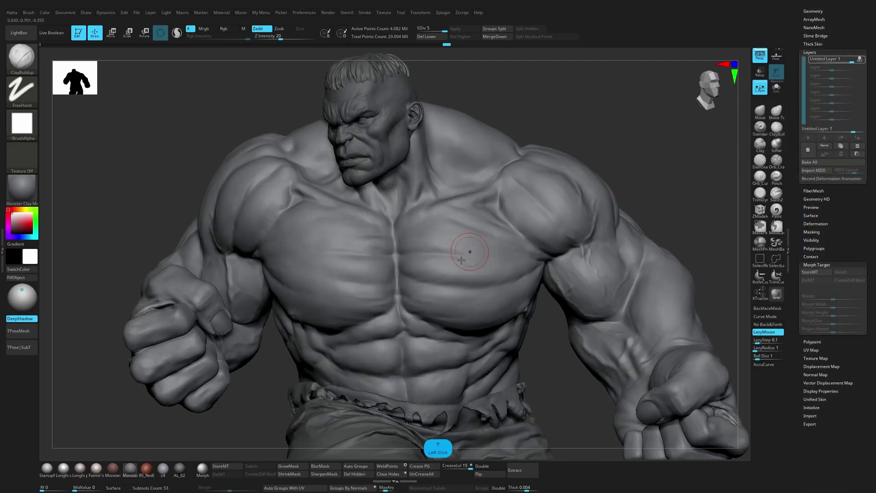
{"action": "key", "text": "s"}
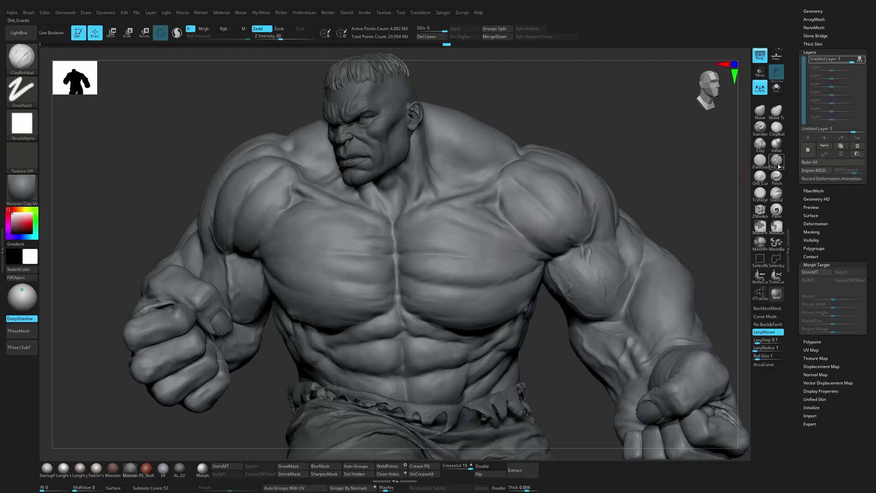
{"action": "left_click", "coordinate": [760, 176]}
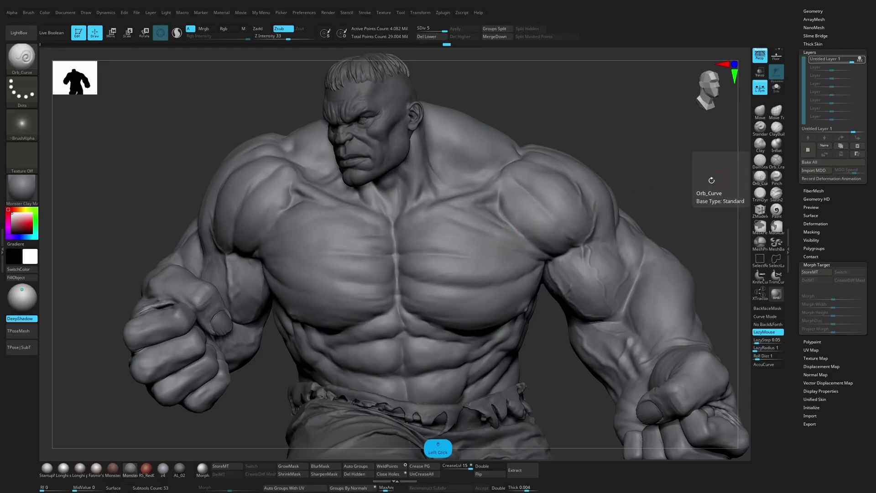
{"action": "key", "text": "s"}
{"action": "left_click", "coordinate": [464, 261]}
{"action": "mouse_move", "coordinate": [440, 294]}
{"action": "left_mouse_down"}
{"action": "mouse_move", "coordinate": [464, 244]}
{"action": "mouse_move", "coordinate": [487, 233]}
{"action": "mouse_move", "coordinate": [460, 291]}
{"action": "mouse_move", "coordinate": [489, 260]}
{"action": "left_mouse_up"}
{"action": "left_click_drag", "start_coordinate": [501, 244], "coordinate": [443, 272]}
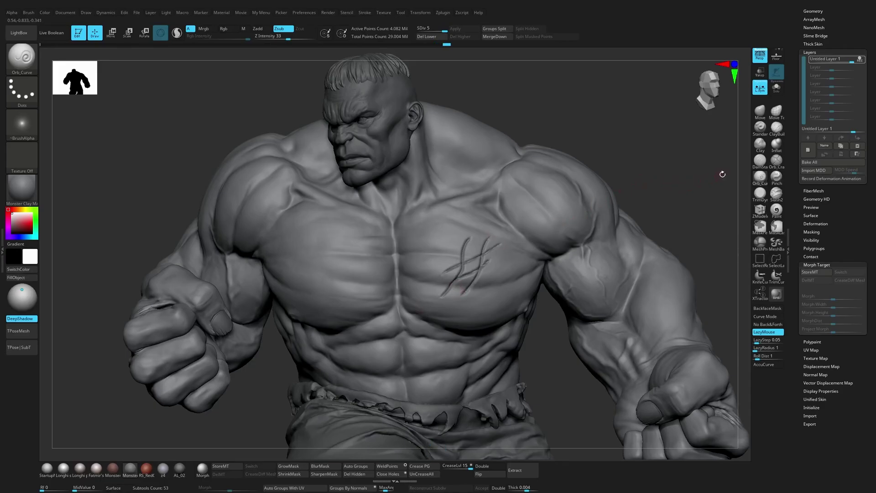
Step: Stop recording, hide the layer and store a morph target of the body without the layer's details
{"action": "left_click", "coordinate": [861, 63]}
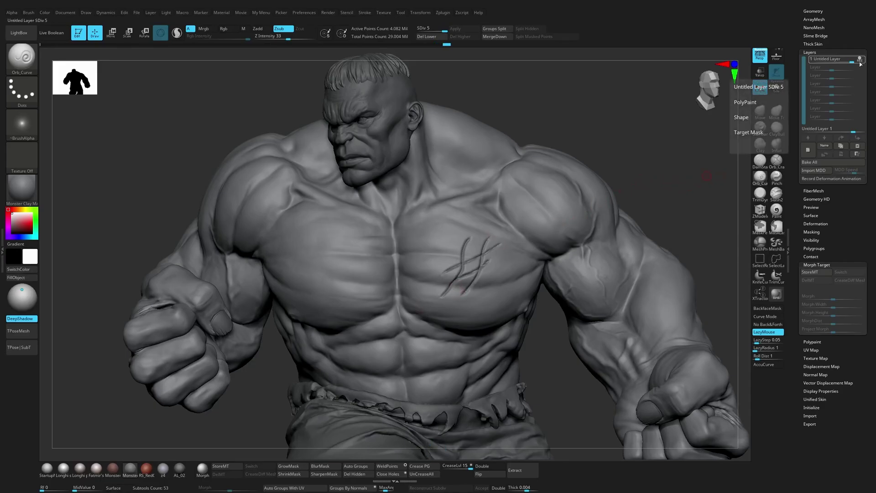
{"action": "left_click", "coordinate": [860, 62]}
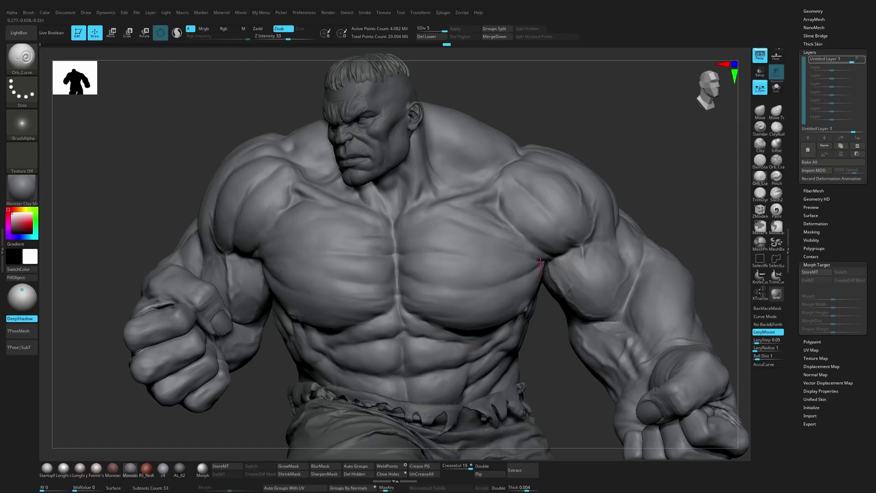
{"action": "left_click", "coordinate": [810, 272]}
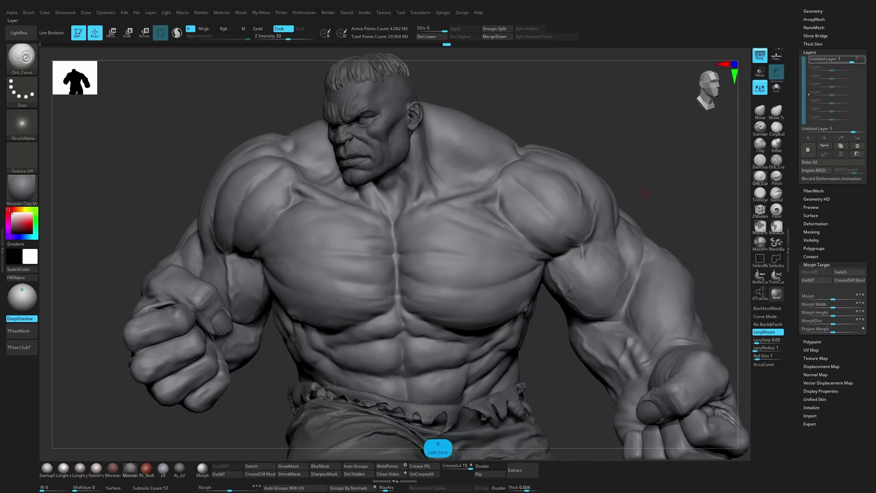
Step: Show the layer with the scratches again and put it back in recording mode
{"action": "left_click", "coordinate": [861, 59]}
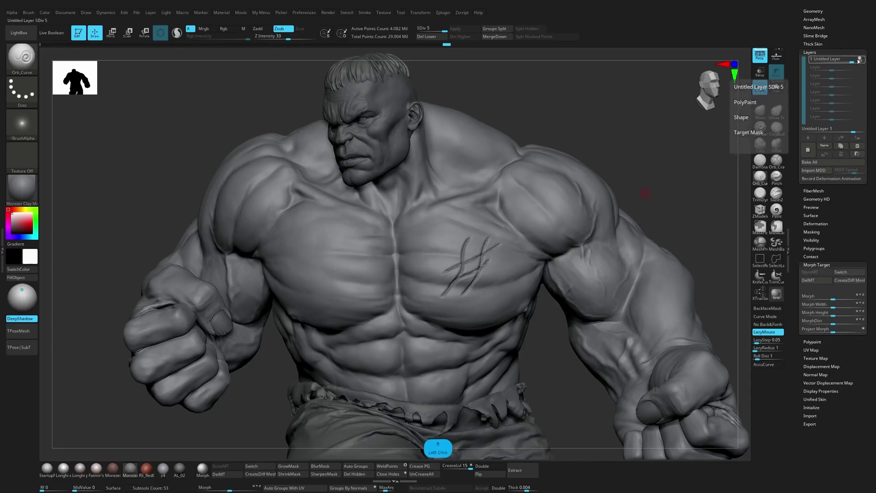
{"action": "left_click_drag", "start_coordinate": [649, 143], "coordinate": [643, 175], "text": "alt"}
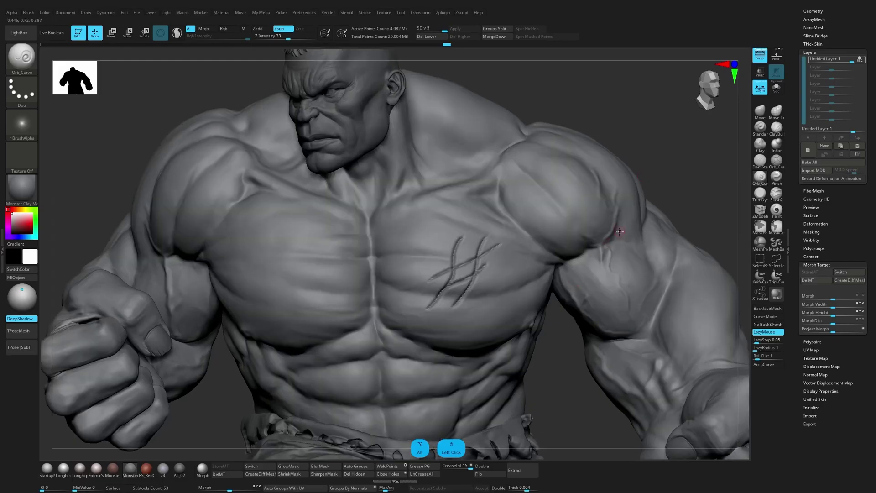
Step: Switch the body to the stored morph target and back, and try varying the Morph amount before undoing it
{"action": "left_click", "coordinate": [848, 272]}
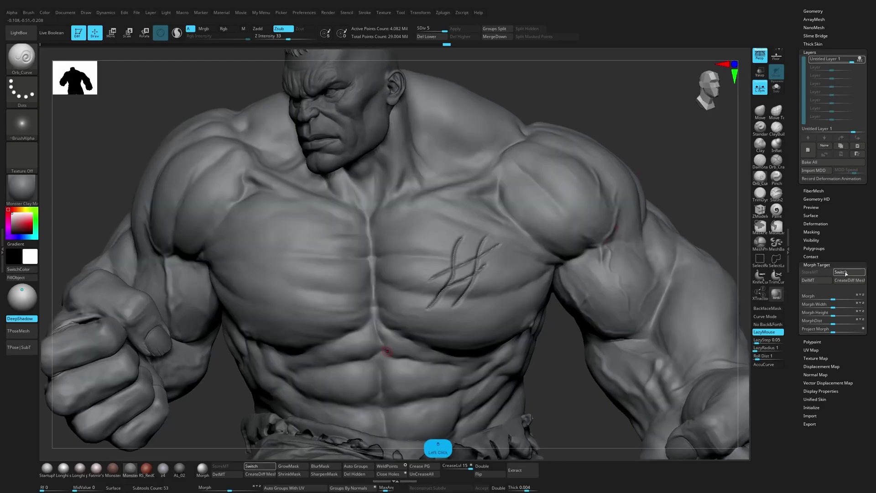
{"action": "left_click", "coordinate": [848, 273]}
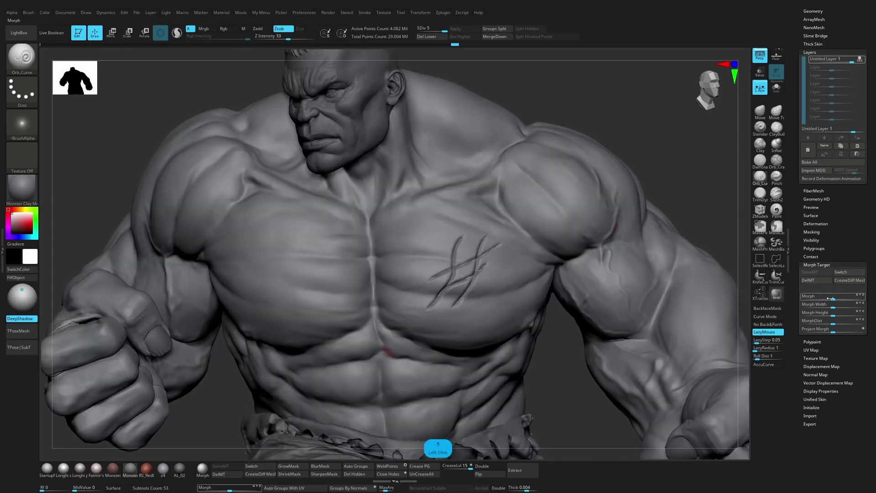
{"action": "left_click_drag", "start_coordinate": [837, 298], "coordinate": [862, 302]}
{"action": "mouse_move", "coordinate": [828, 302]}
{"action": "left_mouse_down"}
{"action": "mouse_move", "coordinate": [817, 301]}
{"action": "mouse_move", "coordinate": [844, 301]}
{"action": "mouse_move", "coordinate": [798, 301]}
{"action": "mouse_move", "coordinate": [850, 302]}
{"action": "mouse_move", "coordinate": [831, 301]}
{"action": "left_mouse_up"}
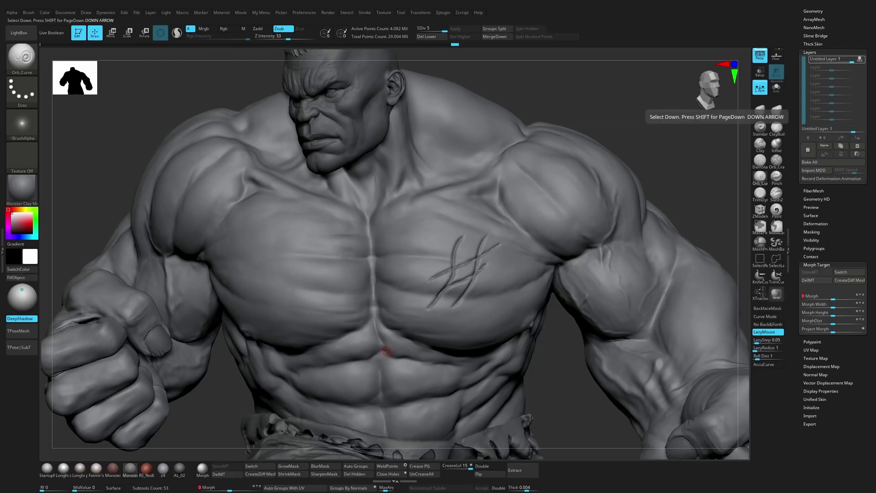
{"action": "key", "text": "ctrl+z"}
{"action": "left_click_drag", "start_coordinate": [689, 204], "coordinate": [671, 211]}
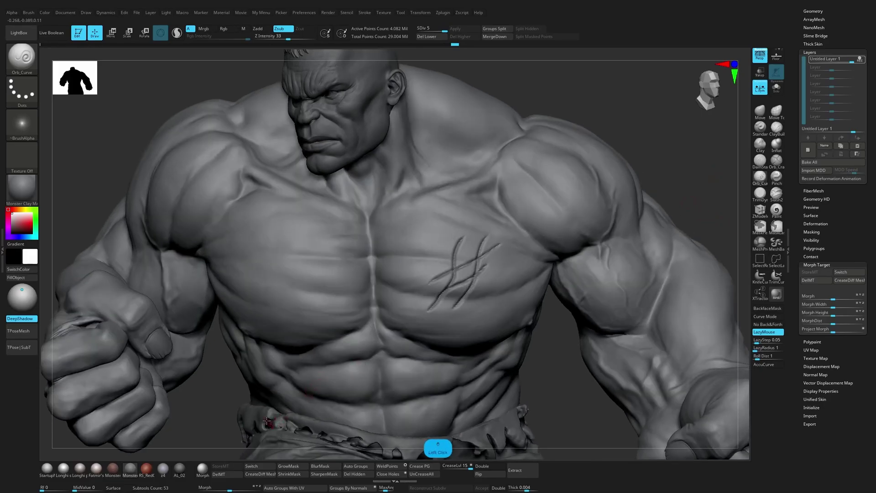
Step: Choose the Morph brush and show where it sits among the sculpting brushes beginning with M
{"action": "left_click", "coordinate": [204, 471]}
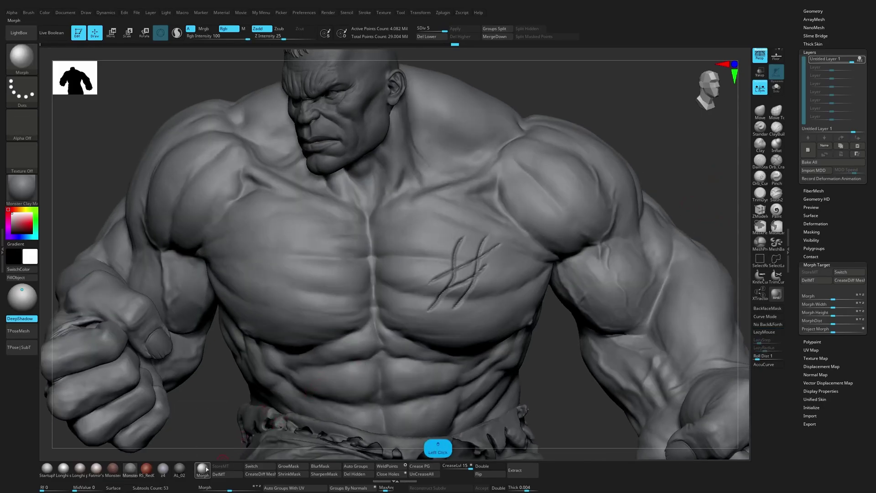
{"action": "key", "text": "space"}
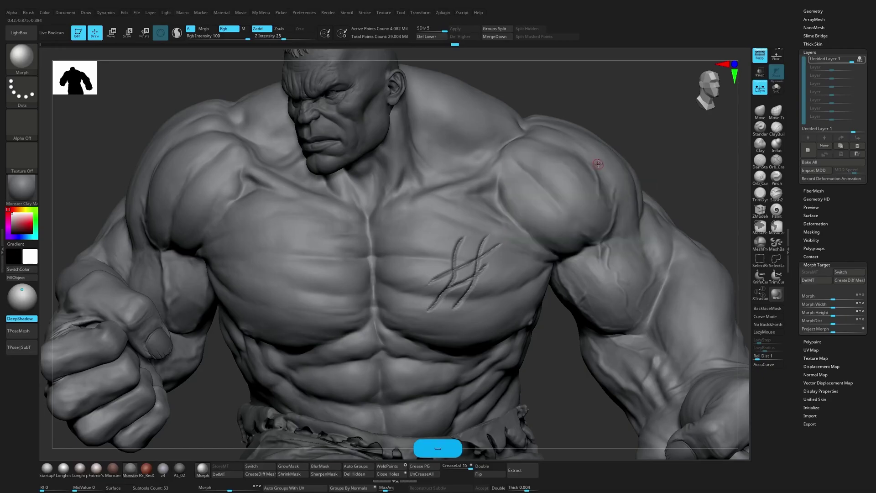
{"action": "key", "text": "b"}
{"action": "key", "text": "m"}
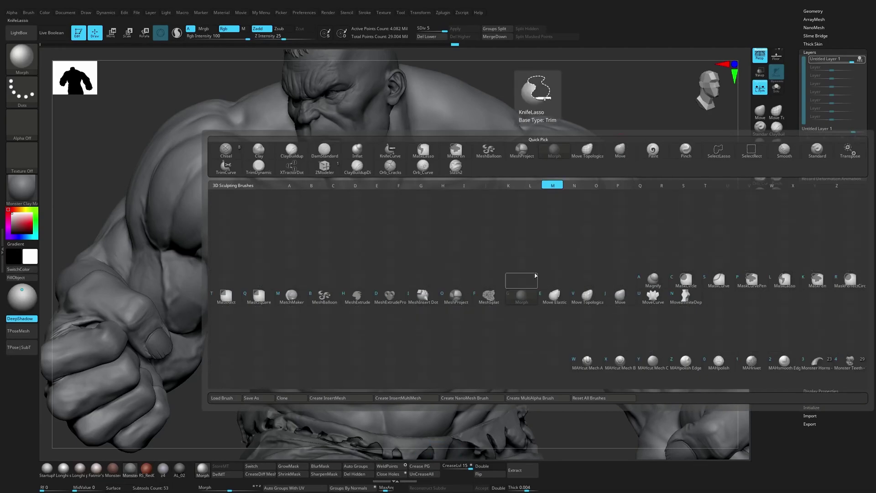
Step: Enlarge the Morph brush and erase the crossing scratches on the left pectoral back to the stored morph target
{"action": "key", "text": "s"}
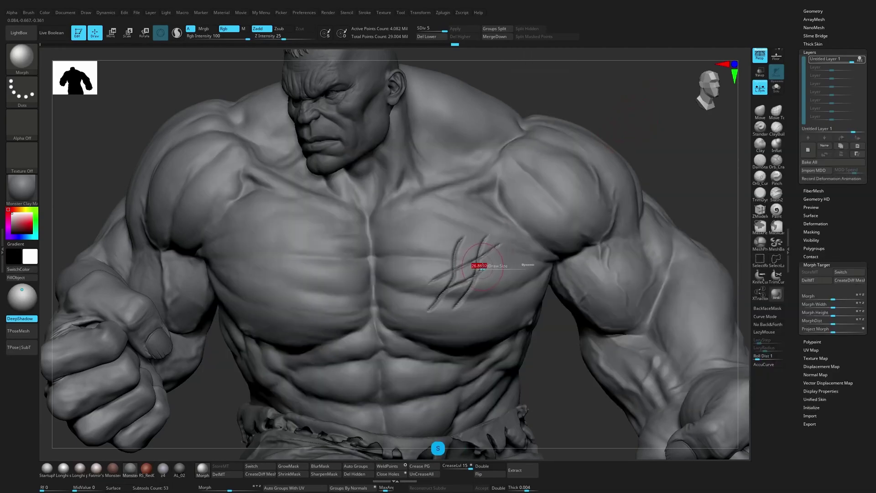
{"action": "key", "text": "s"}
{"action": "mouse_move", "coordinate": [495, 250]}
{"action": "left_mouse_down"}
{"action": "mouse_move", "coordinate": [488, 261]}
{"action": "mouse_move", "coordinate": [543, 241]}
{"action": "mouse_move", "coordinate": [479, 248]}
{"action": "mouse_move", "coordinate": [487, 247]}
{"action": "mouse_move", "coordinate": [486, 272]}
{"action": "mouse_move", "coordinate": [484, 256]}
{"action": "left_mouse_up"}
{"action": "key", "text": "s"}
{"action": "left_click_drag", "start_coordinate": [484, 255], "coordinate": [478, 250]}
{"action": "key", "text": "s"}
{"action": "mouse_move", "coordinate": [477, 250]}
{"action": "left_mouse_down"}
{"action": "mouse_move", "coordinate": [453, 255]}
{"action": "mouse_move", "coordinate": [501, 225]}
{"action": "left_mouse_up"}
{"action": "mouse_move", "coordinate": [466, 299]}
{"action": "left_mouse_down"}
{"action": "mouse_move", "coordinate": [424, 309]}
{"action": "mouse_move", "coordinate": [486, 303]}
{"action": "mouse_move", "coordinate": [489, 291]}
{"action": "mouse_move", "coordinate": [401, 287]}
{"action": "left_mouse_up"}
{"action": "key", "text": "s"}
{"action": "key", "text": "ctrl+z"}
{"action": "key", "text": "ctrl+z"}
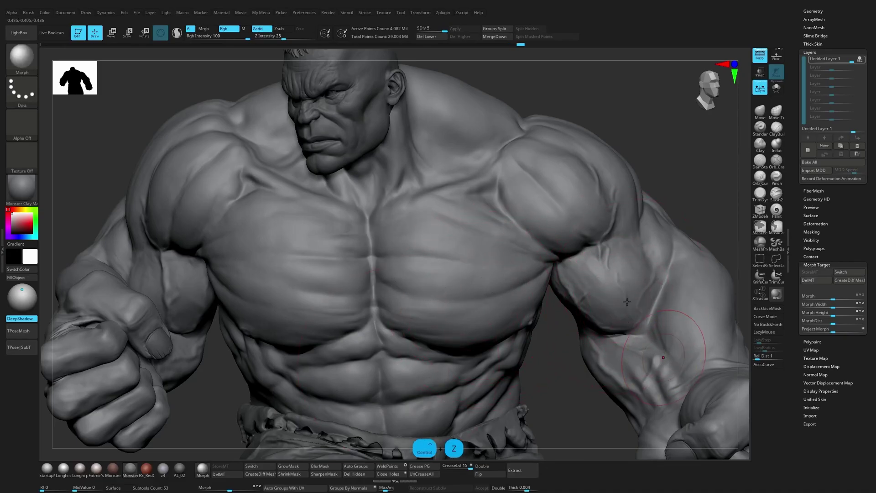
{"action": "mouse_move", "coordinate": [688, 191]}
{"action": "left_mouse_down"}
{"action": "mouse_move", "coordinate": [688, 178]}
{"action": "mouse_move", "coordinate": [660, 179]}
{"action": "mouse_move", "coordinate": [616, 193]}
{"action": "left_mouse_up"}
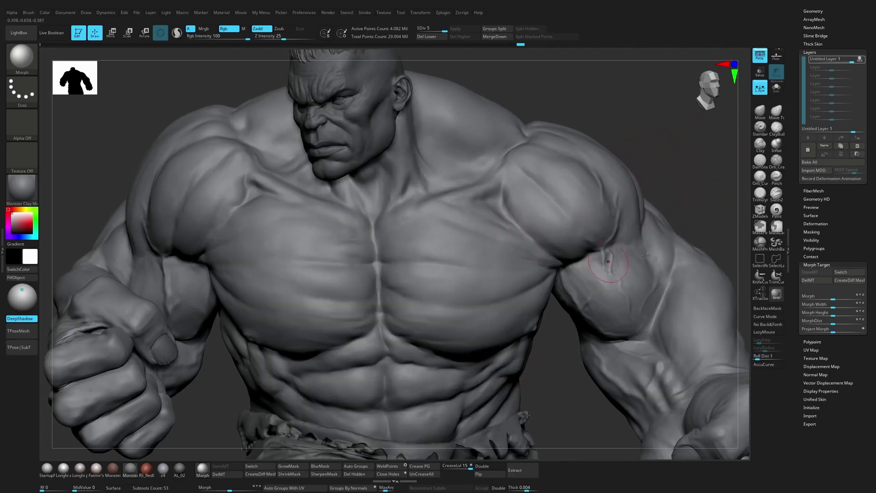
Step: Delete the stored morph target and sculpt rough zigzag strokes across the left pectoral with the ClayBuildup brush
{"action": "left_click", "coordinate": [808, 280]}
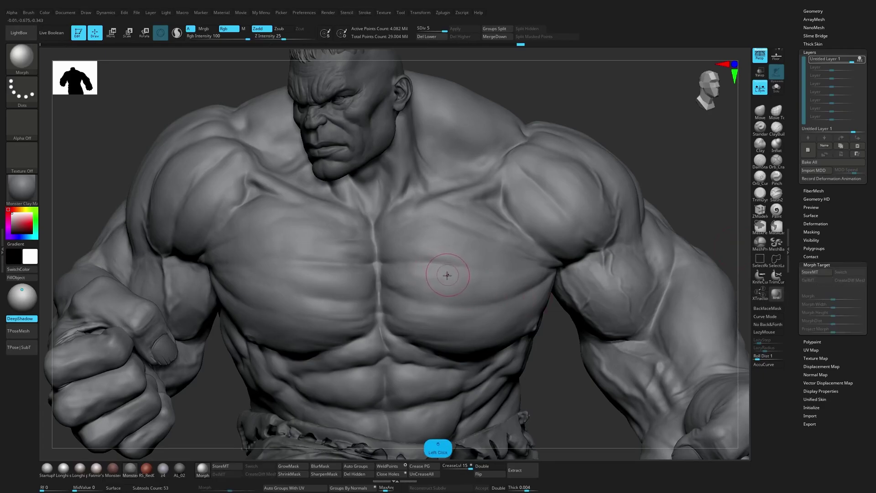
{"action": "key", "text": "b"}
{"action": "key", "text": "c"}
{"action": "key", "text": "b"}
{"action": "mouse_move", "coordinate": [417, 280]}
{"action": "left_mouse_down"}
{"action": "mouse_move", "coordinate": [507, 284]}
{"action": "mouse_move", "coordinate": [474, 284]}
{"action": "mouse_move", "coordinate": [449, 237]}
{"action": "left_mouse_up"}
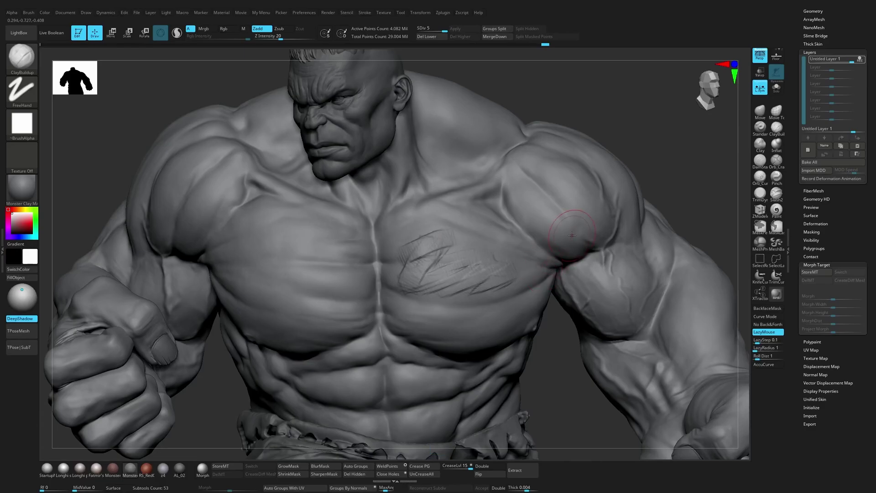
Step: Add a second sculpting layer and build up diagonal ClayBuildup strokes over the left deltoid
{"action": "left_click", "coordinate": [808, 151]}
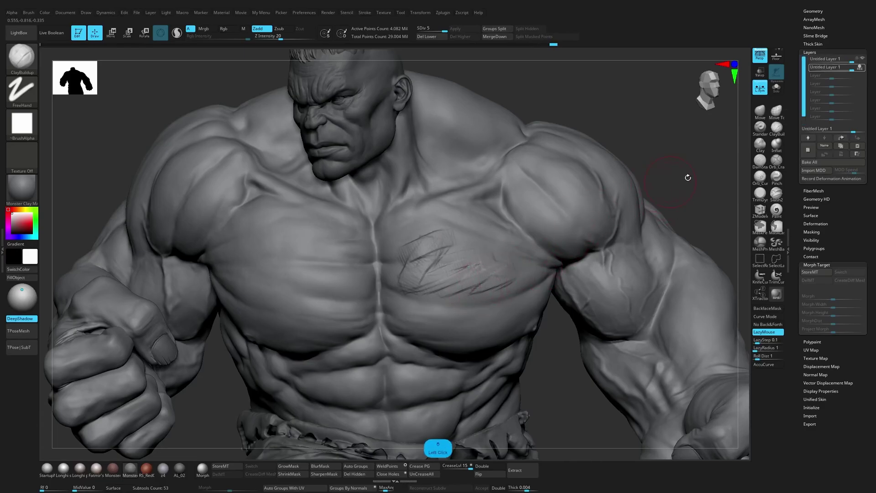
{"action": "left_click_drag", "start_coordinate": [679, 179], "coordinate": [571, 192]}
{"action": "mouse_move", "coordinate": [506, 199]}
{"action": "left_mouse_down", "text": "alt"}
{"action": "mouse_move", "coordinate": [521, 242]}
{"action": "mouse_move", "coordinate": [552, 244]}
{"action": "left_mouse_up", "text": "alt"}
{"action": "left_click", "coordinate": [540, 181]}
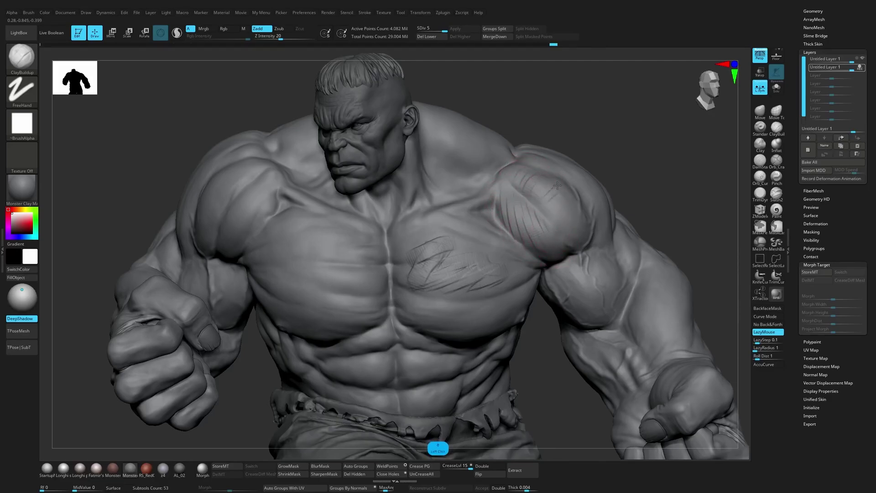
{"action": "left_click", "coordinate": [565, 247]}
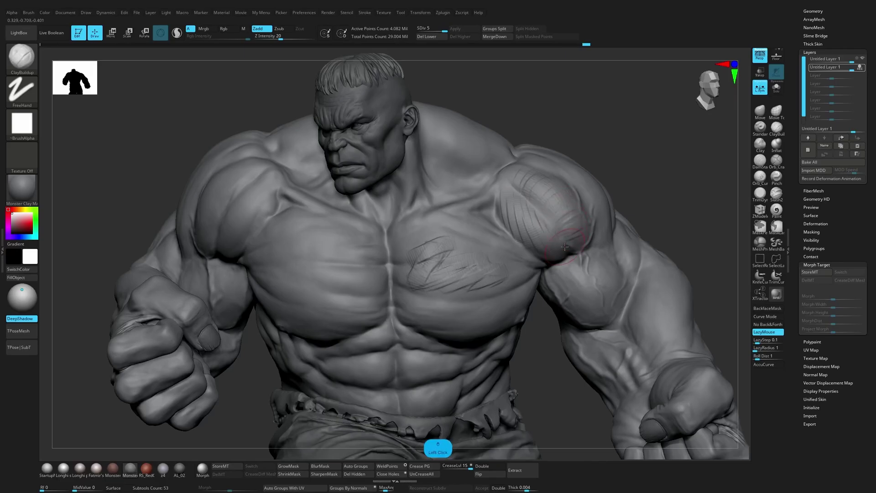
Step: Add a third sculpting layer and carve deep grooves into the left deltoid with the Orb_Curve brush
{"action": "left_click", "coordinate": [808, 149]}
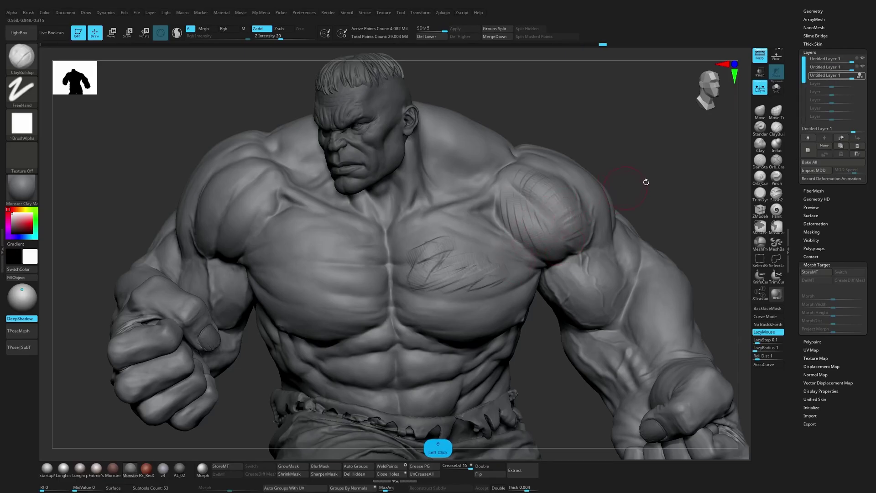
{"action": "left_click", "coordinate": [760, 176]}
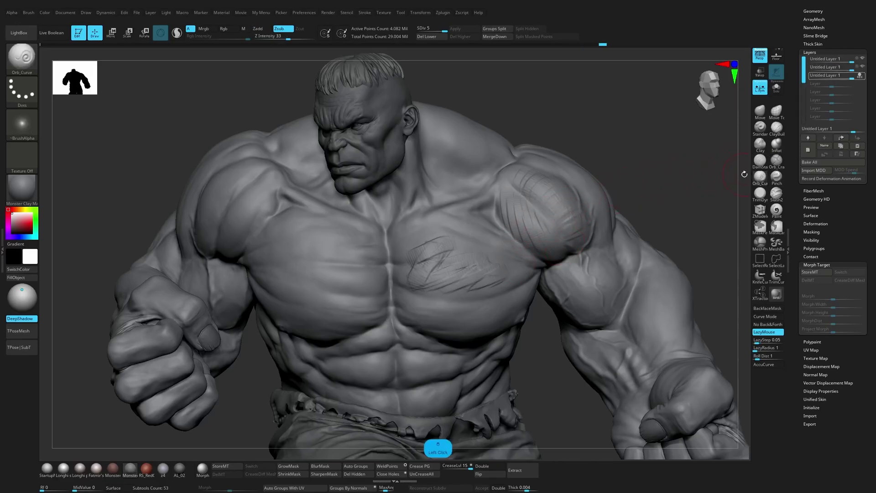
{"action": "left_click_drag", "start_coordinate": [516, 187], "coordinate": [548, 242]}
{"action": "left_click_drag", "start_coordinate": [499, 209], "coordinate": [542, 262]}
{"action": "left_click_drag", "start_coordinate": [524, 159], "coordinate": [578, 195]}
{"action": "mouse_move", "coordinate": [667, 177]}
{"action": "left_mouse_down", "text": "alt"}
{"action": "mouse_move", "coordinate": [624, 222]}
{"action": "mouse_move", "coordinate": [679, 196]}
{"action": "left_mouse_up", "text": "alt"}
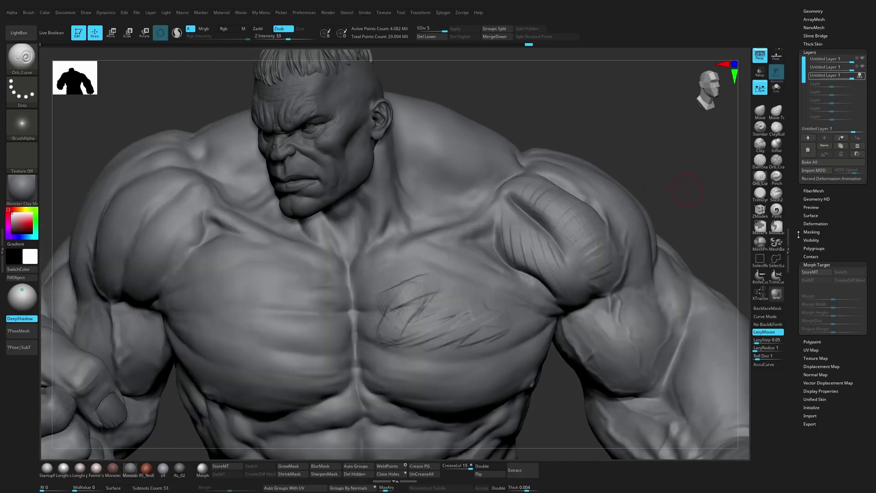
Step: Stop recording the third layer, store a morph target while it is hidden, and return it to recording mode
{"action": "left_click", "coordinate": [859, 76]}
{"action": "mouse_move", "coordinate": [853, 75]}
{"action": "left_mouse_down"}
{"action": "mouse_move", "coordinate": [821, 70]}
{"action": "mouse_move", "coordinate": [864, 72]}
{"action": "mouse_move", "coordinate": [805, 79]}
{"action": "mouse_move", "coordinate": [856, 78]}
{"action": "mouse_move", "coordinate": [838, 62]}
{"action": "mouse_move", "coordinate": [818, 63]}
{"action": "mouse_move", "coordinate": [870, 63]}
{"action": "left_mouse_up"}
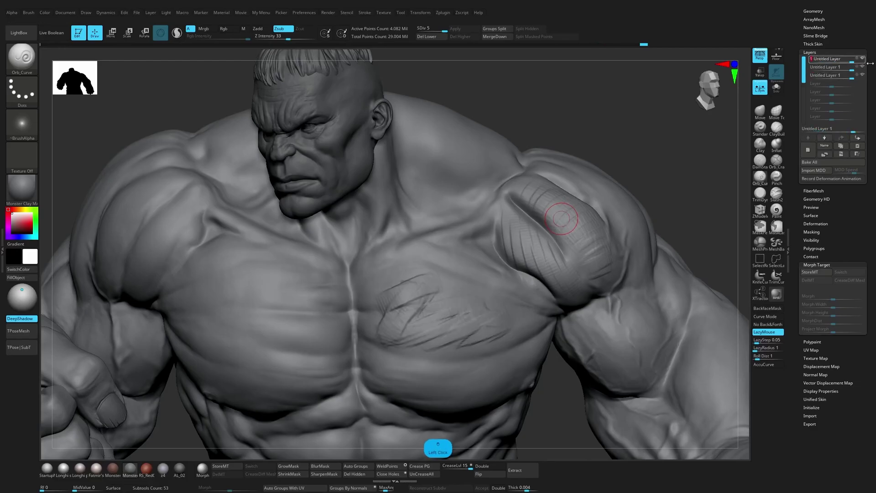
{"action": "left_click", "coordinate": [864, 76]}
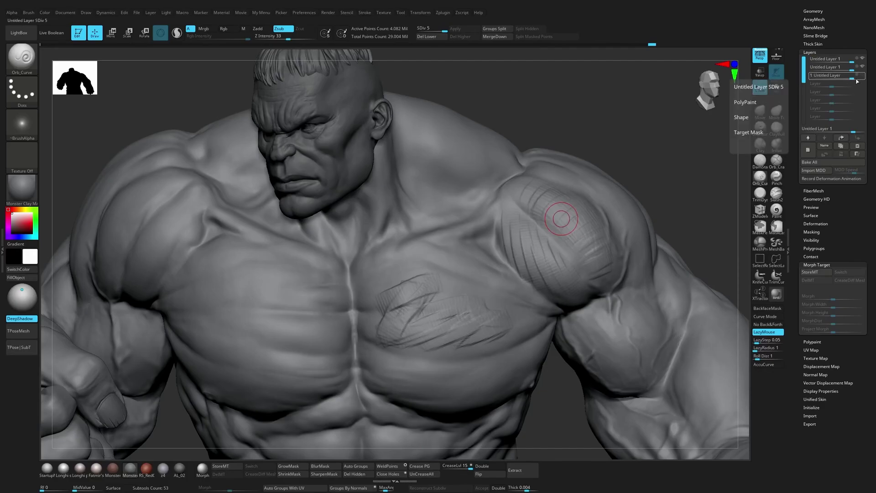
{"action": "left_click", "coordinate": [810, 272]}
{"action": "left_click", "coordinate": [857, 77]}
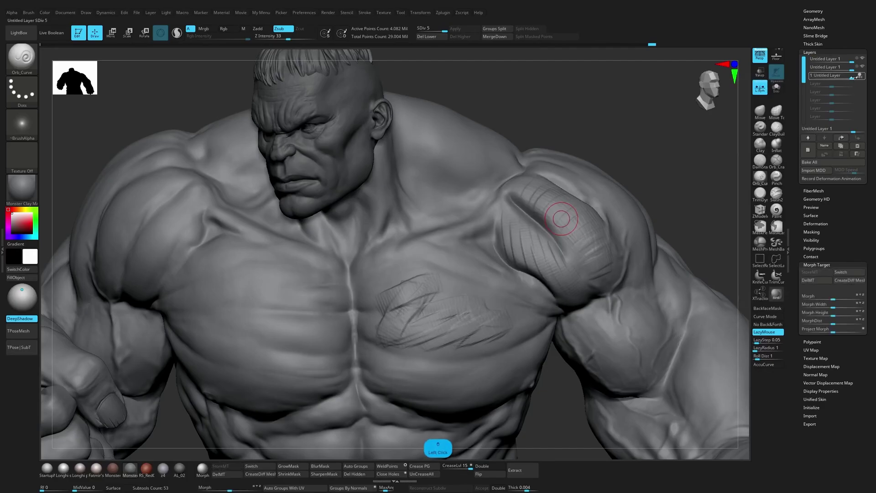
Step: Fade the grooves on the inner front of the left deltoid with an enlarged Morph brush
{"action": "left_click", "coordinate": [202, 469]}
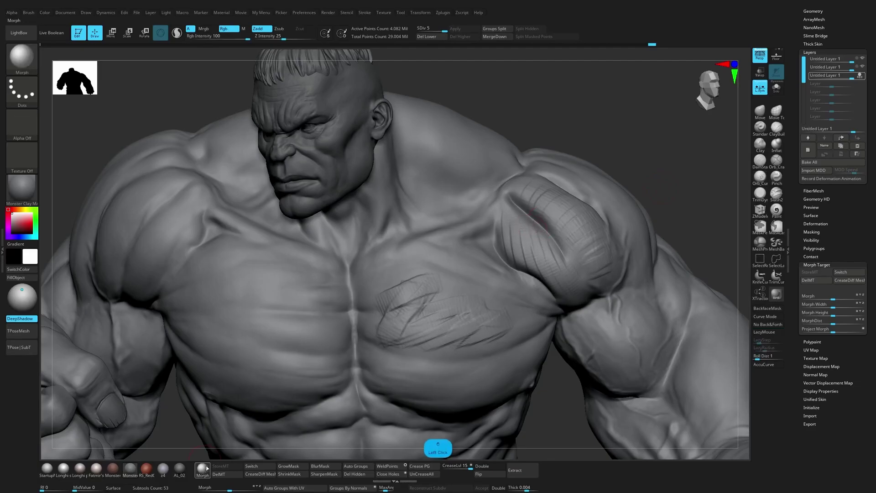
{"action": "key", "text": "s"}
{"action": "mouse_move", "coordinate": [509, 200]}
{"action": "left_mouse_down"}
{"action": "mouse_move", "coordinate": [519, 194]}
{"action": "mouse_move", "coordinate": [506, 202]}
{"action": "left_mouse_up"}
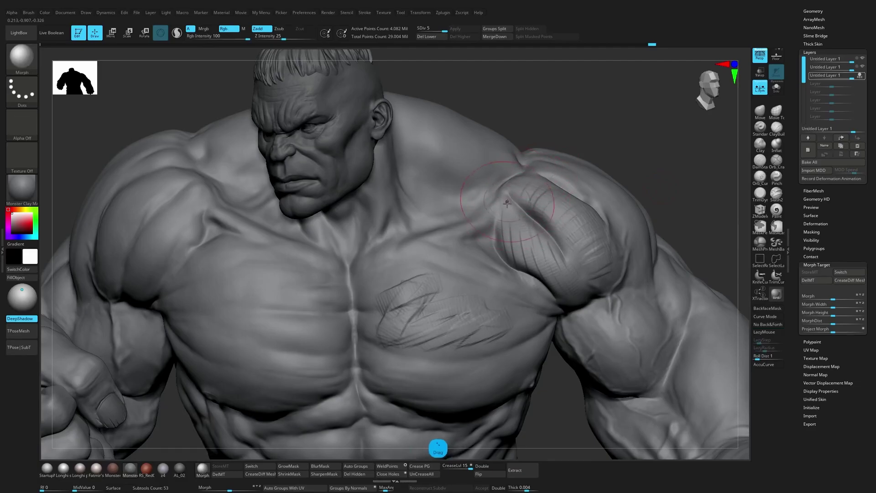
{"action": "mouse_move", "coordinate": [539, 247]}
{"action": "left_mouse_down"}
{"action": "mouse_move", "coordinate": [550, 210]}
{"action": "mouse_move", "coordinate": [551, 250]}
{"action": "mouse_move", "coordinate": [546, 227]}
{"action": "mouse_move", "coordinate": [558, 186]}
{"action": "left_mouse_up"}
{"action": "left_click_drag", "start_coordinate": [526, 228], "coordinate": [541, 217]}
Step: Continue blending the third layer's grooves away around the upper and lower left deltoid with the Morph brush
{"action": "left_click_drag", "start_coordinate": [634, 133], "coordinate": [588, 137]}
{"action": "mouse_move", "coordinate": [576, 169]}
{"action": "left_mouse_down"}
{"action": "mouse_move", "coordinate": [569, 172]}
{"action": "mouse_move", "coordinate": [588, 191]}
{"action": "mouse_move", "coordinate": [609, 192]}
{"action": "left_mouse_up"}
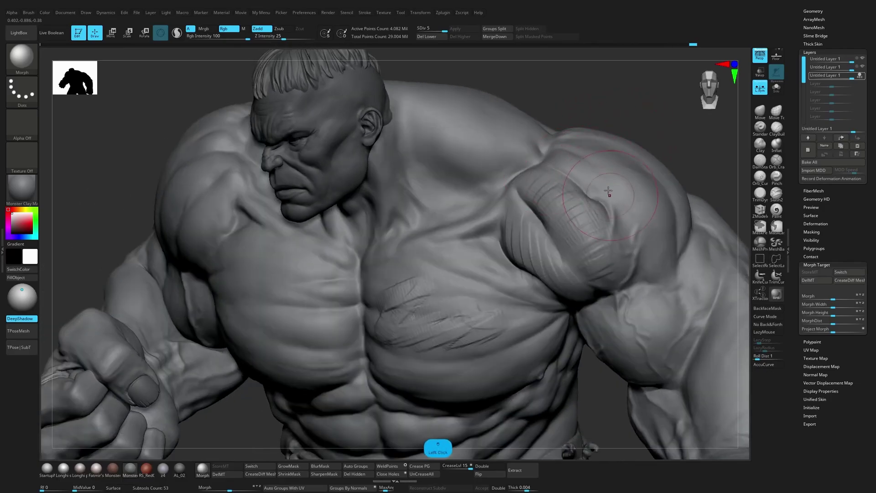
{"action": "left_click_drag", "start_coordinate": [568, 168], "coordinate": [573, 205]}
{"action": "left_click_drag", "start_coordinate": [674, 143], "coordinate": [637, 153]}
{"action": "left_click_drag", "start_coordinate": [599, 213], "coordinate": [609, 205]}
{"action": "mouse_move", "coordinate": [686, 156]}
{"action": "left_mouse_down"}
{"action": "mouse_move", "coordinate": [677, 165]}
{"action": "mouse_move", "coordinate": [689, 167]}
{"action": "left_mouse_up"}
{"action": "mouse_move", "coordinate": [522, 260]}
{"action": "left_mouse_down"}
{"action": "mouse_move", "coordinate": [541, 280]}
{"action": "mouse_move", "coordinate": [527, 266]}
{"action": "mouse_move", "coordinate": [558, 281]}
{"action": "left_mouse_up"}
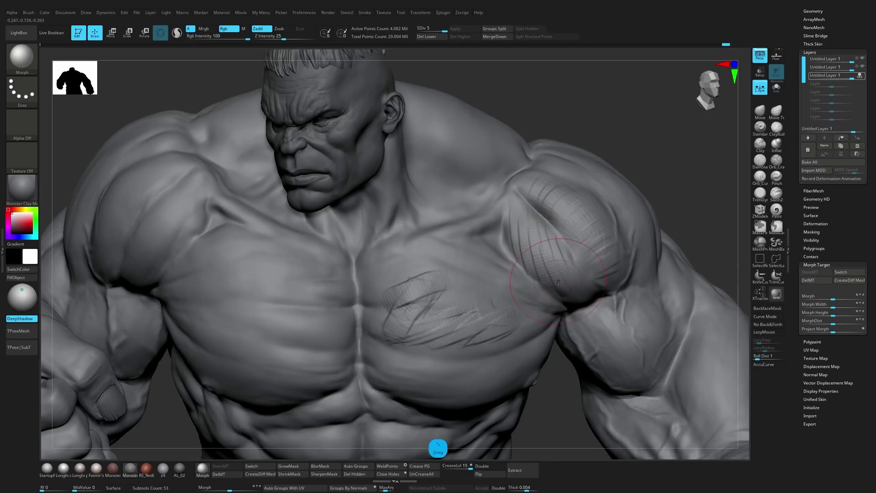
Step: Replace the morph target with one stored while the second layer is hidden, and set that layer to record again
{"action": "left_click", "coordinate": [861, 68]}
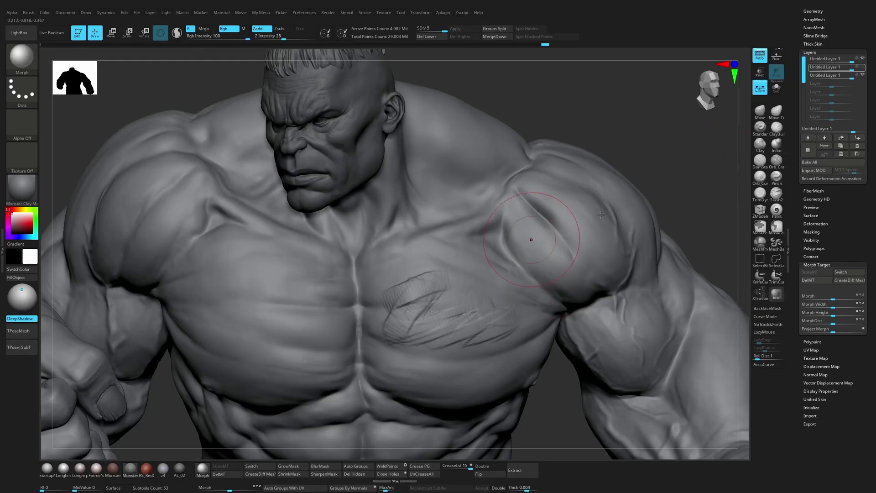
{"action": "left_click", "coordinate": [808, 280]}
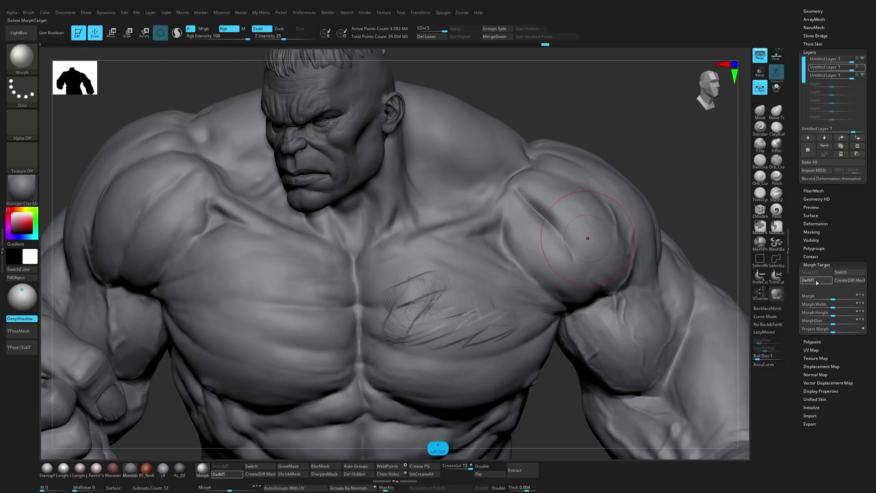
{"action": "left_click", "coordinate": [805, 272]}
{"action": "left_click", "coordinate": [861, 68]}
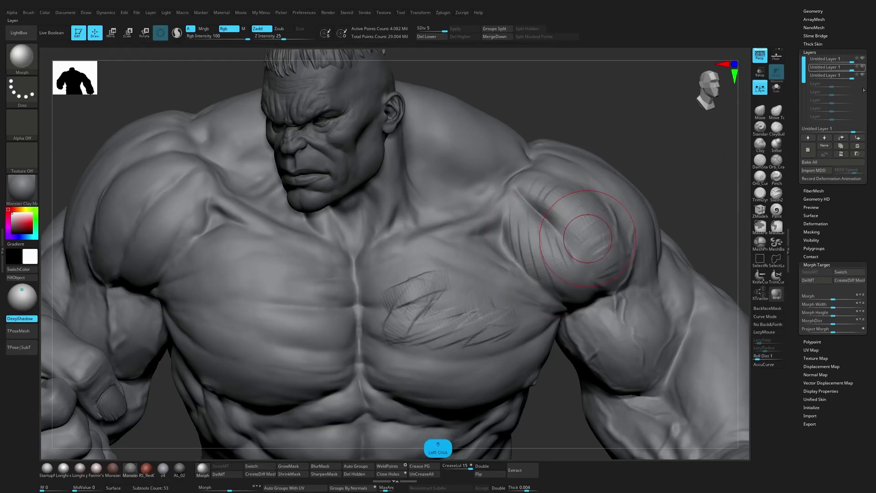
{"action": "left_click", "coordinate": [859, 67]}
Step: Try erasing the second layer's strokes on the left deltoid with the Morph brush, undoing the attempts
{"action": "key", "text": "ctrl+z"}
{"action": "mouse_move", "coordinate": [593, 233]}
{"action": "left_mouse_down"}
{"action": "mouse_move", "coordinate": [611, 273]}
{"action": "mouse_move", "coordinate": [606, 261]}
{"action": "left_mouse_up"}
{"action": "left_click_drag", "start_coordinate": [529, 184], "coordinate": [578, 212]}
{"action": "key", "text": "ctrl+z"}
{"action": "left_click_drag", "start_coordinate": [557, 290], "coordinate": [547, 260]}
{"action": "key", "text": "ctrl+z"}
{"action": "key", "text": "ctrl+z"}
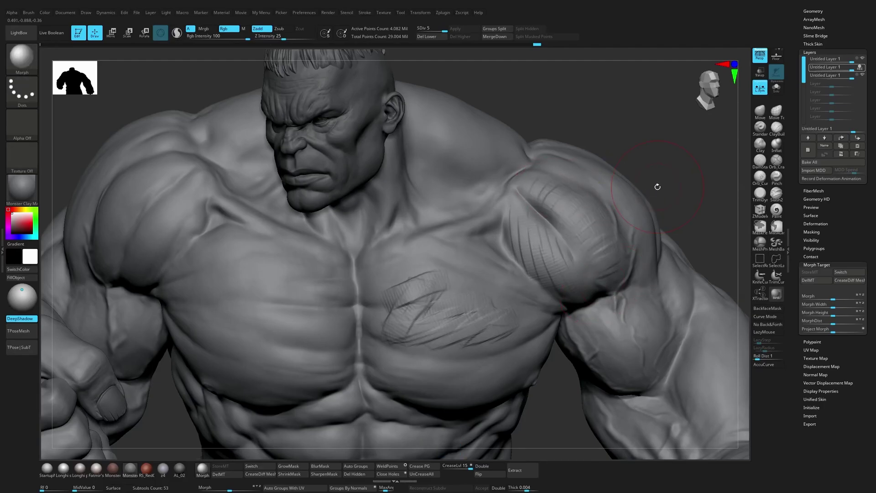
{"action": "key", "text": "s"}
{"action": "left_click_drag", "start_coordinate": [664, 174], "coordinate": [658, 172]}
{"action": "key", "text": "s"}
{"action": "left_click", "coordinate": [677, 182]}
{"action": "mouse_move", "coordinate": [660, 171]}
{"action": "left_mouse_down"}
{"action": "mouse_move", "coordinate": [672, 155]}
{"action": "mouse_move", "coordinate": [677, 177]}
{"action": "left_mouse_up"}
Step: Delete all three sculpting layers and the stored morph target
{"action": "left_click", "coordinate": [858, 146]}
{"action": "left_click", "coordinate": [858, 147]}
{"action": "left_click", "coordinate": [857, 146]}
{"action": "left_click", "coordinate": [810, 280]}
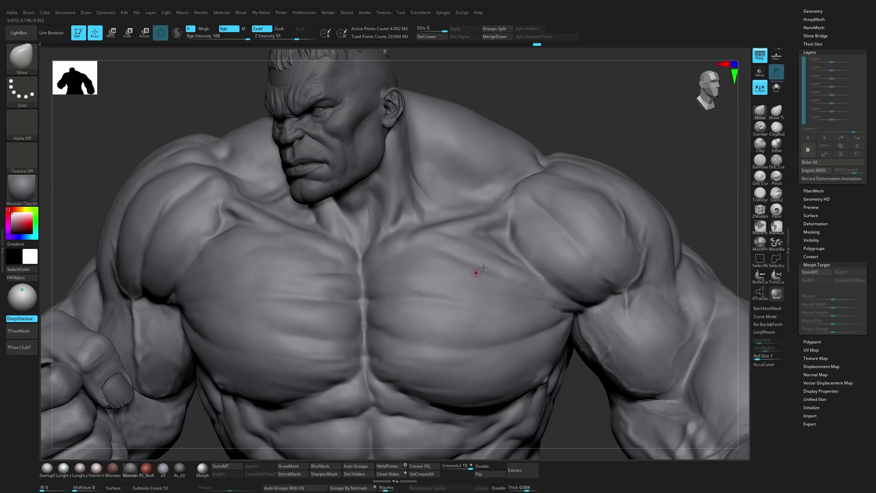
Step: Select the Chisel brush for sculpting on the chest
{"action": "left_click_drag", "start_coordinate": [654, 177], "coordinate": [577, 206]}
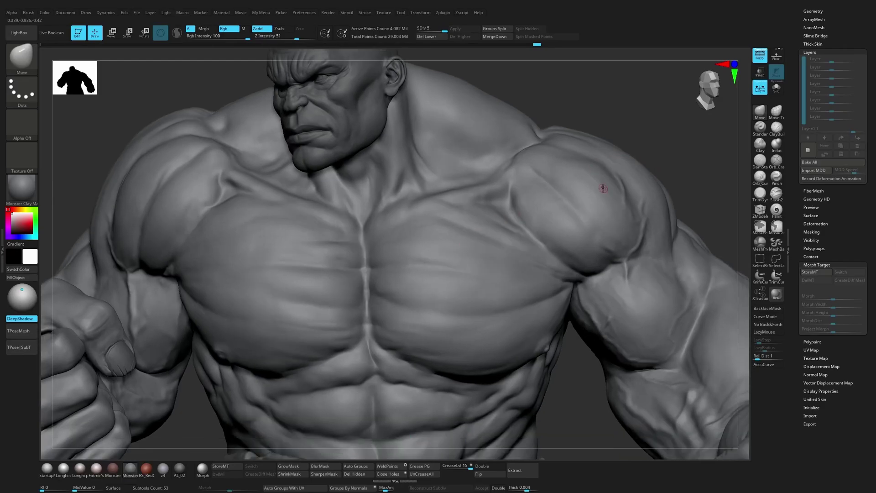
{"action": "mouse_move", "coordinate": [668, 182]}
{"action": "left_mouse_down"}
{"action": "mouse_move", "coordinate": [654, 194]}
{"action": "mouse_move", "coordinate": [671, 192]}
{"action": "mouse_move", "coordinate": [662, 191]}
{"action": "left_mouse_up"}
{"action": "key", "text": "b"}
{"action": "left_click", "coordinate": [395, 251]}
Step: Try crossing Chisel strokes on the left pectoral, first thin and again with a wider brush, undoing both attempts
{"action": "left_click_drag", "start_coordinate": [424, 336], "coordinate": [525, 242]}
{"action": "mouse_move", "coordinate": [425, 240]}
{"action": "left_mouse_down"}
{"action": "mouse_move", "coordinate": [533, 364]}
{"action": "mouse_move", "coordinate": [524, 328]}
{"action": "left_mouse_up"}
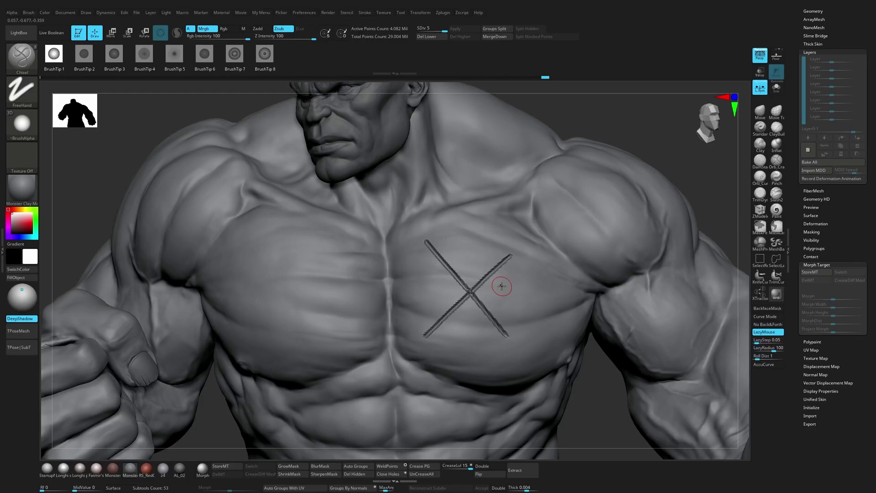
{"action": "key", "text": "ctrl+z"}
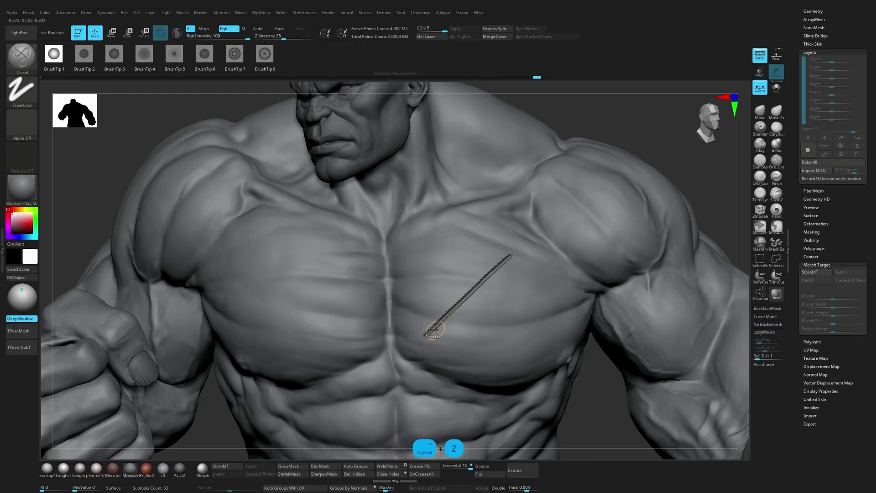
{"action": "key", "text": "ctrl+z"}
{"action": "left_click_drag", "start_coordinate": [433, 328], "coordinate": [527, 240]}
{"action": "left_click_drag", "start_coordinate": [410, 241], "coordinate": [531, 376]}
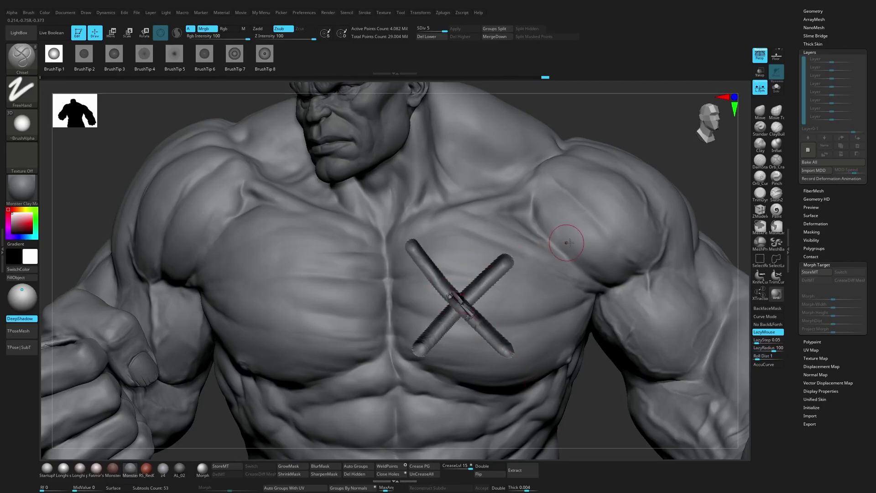
{"action": "key", "text": "ctrl+z"}
{"action": "key", "text": "ctrl+z"}
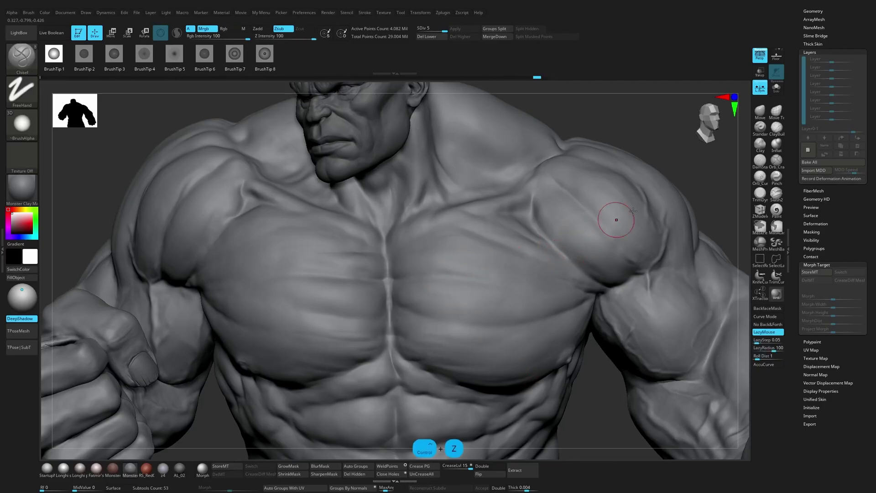
Step: Store a new morph target of the body's current shape
{"action": "left_click_drag", "start_coordinate": [685, 181], "coordinate": [700, 170], "text": "alt"}
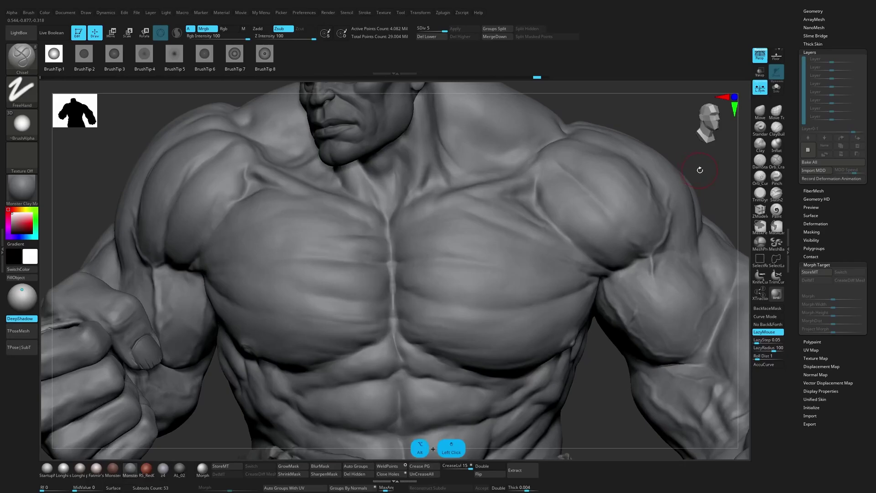
{"action": "left_click", "coordinate": [810, 272]}
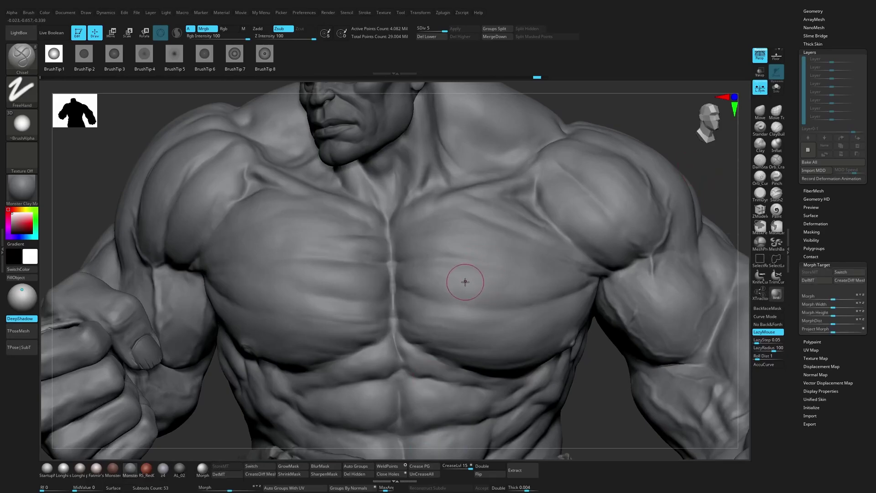
Step: Try two wide Chisel strokes crossing in an X on the left pectoral, undoing both
{"action": "left_click_drag", "start_coordinate": [421, 342], "coordinate": [542, 224]}
{"action": "left_click_drag", "start_coordinate": [426, 244], "coordinate": [525, 326]}
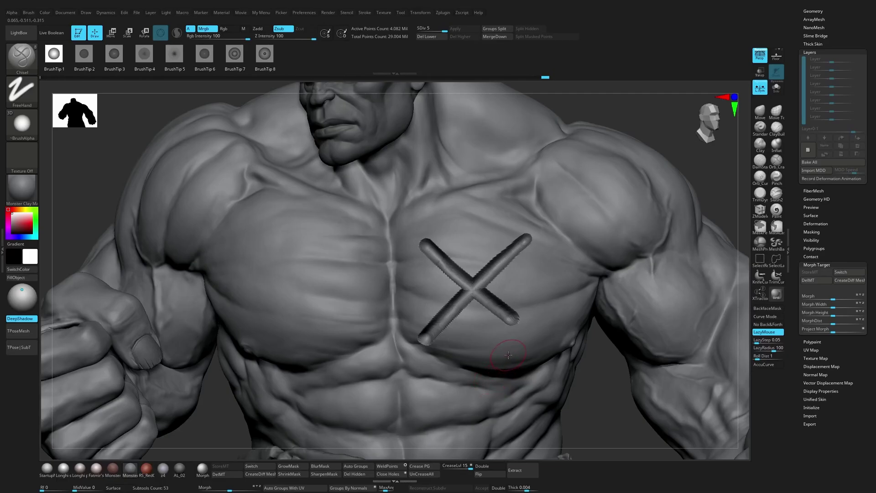
{"action": "key", "text": "ctrl+z"}
{"action": "key", "text": "ctrl+z"}
Step: Carve a web of thin, curved Chisel strokes that cross each other over the left pectoral
{"action": "mouse_move", "coordinate": [435, 333]}
{"action": "left_mouse_down"}
{"action": "mouse_move", "coordinate": [509, 228]}
{"action": "mouse_move", "coordinate": [496, 176]}
{"action": "left_mouse_up"}
{"action": "left_click_drag", "start_coordinate": [509, 331], "coordinate": [486, 373]}
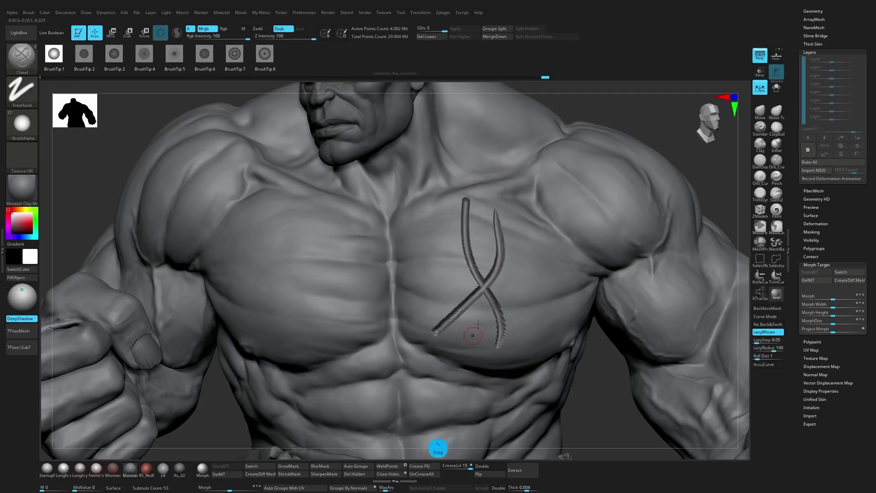
{"action": "mouse_move", "coordinate": [498, 319]}
{"action": "left_mouse_down"}
{"action": "mouse_move", "coordinate": [524, 269]}
{"action": "mouse_move", "coordinate": [503, 197]}
{"action": "left_mouse_up"}
{"action": "mouse_move", "coordinate": [435, 314]}
{"action": "left_mouse_down"}
{"action": "mouse_move", "coordinate": [431, 242]}
{"action": "mouse_move", "coordinate": [472, 182]}
{"action": "left_mouse_up"}
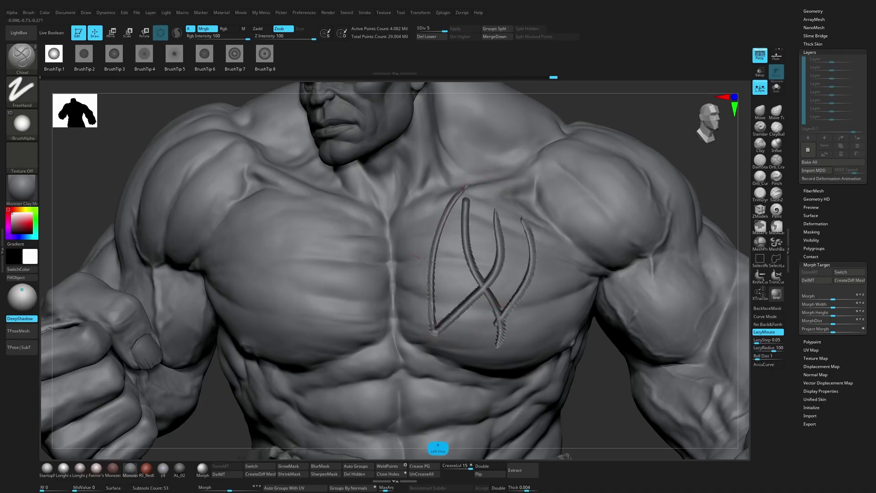
{"action": "left_click_drag", "start_coordinate": [423, 260], "coordinate": [576, 276]}
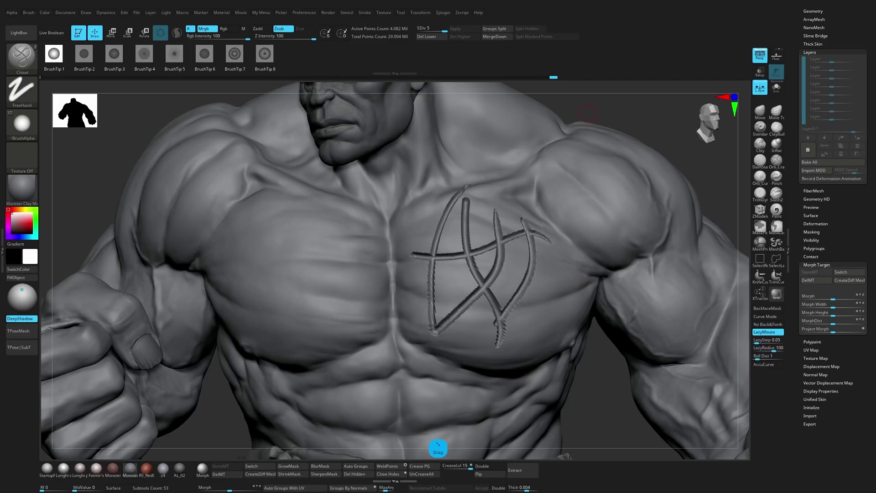
Step: Undo the most recent Chisel strokes on the left pectoral with the whole figure framed
{"action": "key", "text": "f"}
{"action": "left_click_drag", "start_coordinate": [652, 192], "coordinate": [638, 193]}
{"action": "key", "text": "ctrl+z"}
{"action": "key", "text": "ctrl+z"}
{"action": "key", "text": "ctrl+z"}
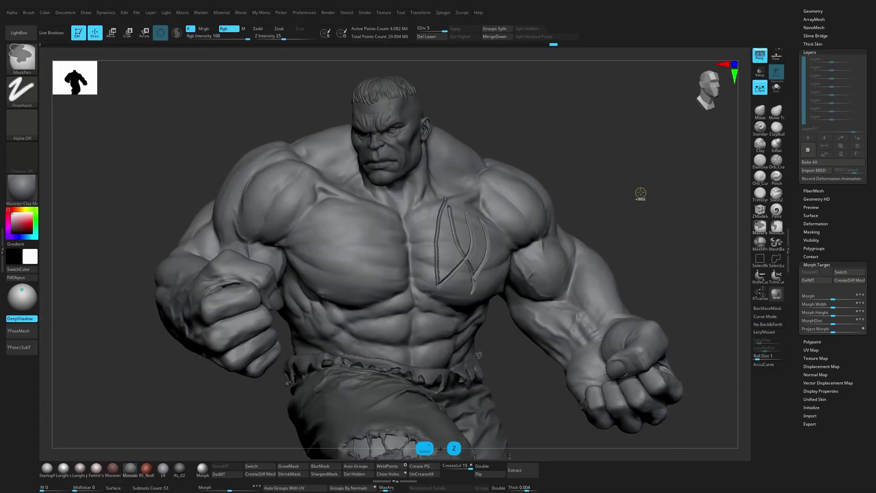